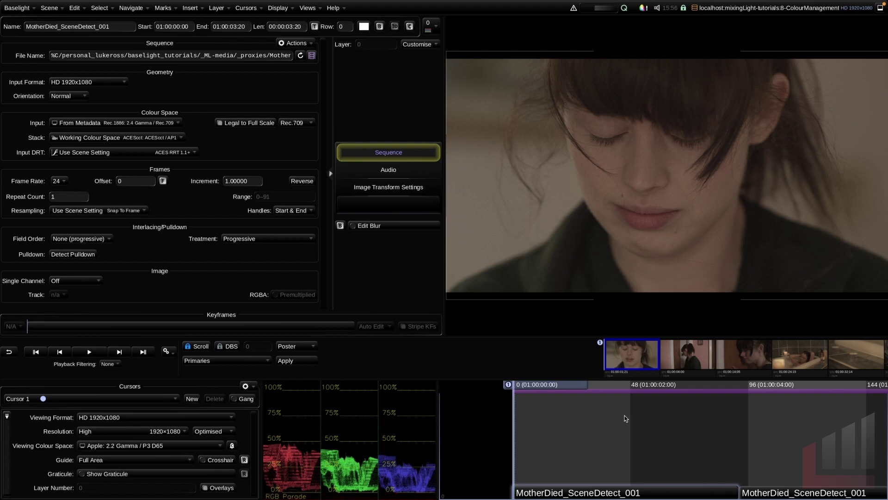
- Play and scrub the opening of the first shot, returning to its first frame
{"action": "scroll", "coordinate": [624, 418], "scroll_direction": "down", "scroll_amount": 2}
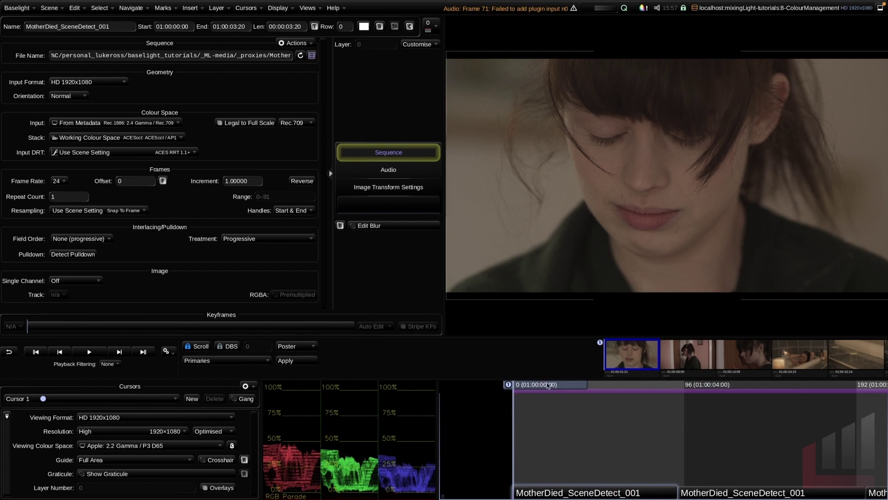
{"action": "key", "text": "space"}
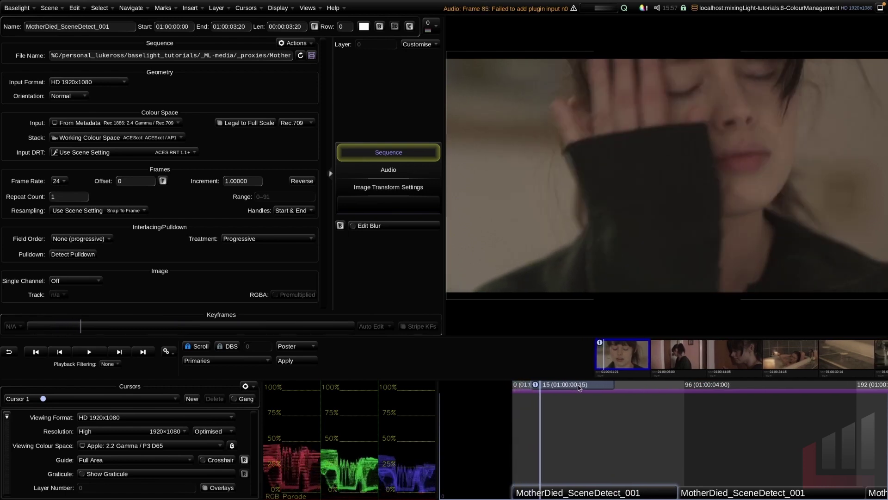
{"action": "left_click_drag", "start_coordinate": [632, 390], "coordinate": [611, 404]}
{"action": "key", "text": "Home"}
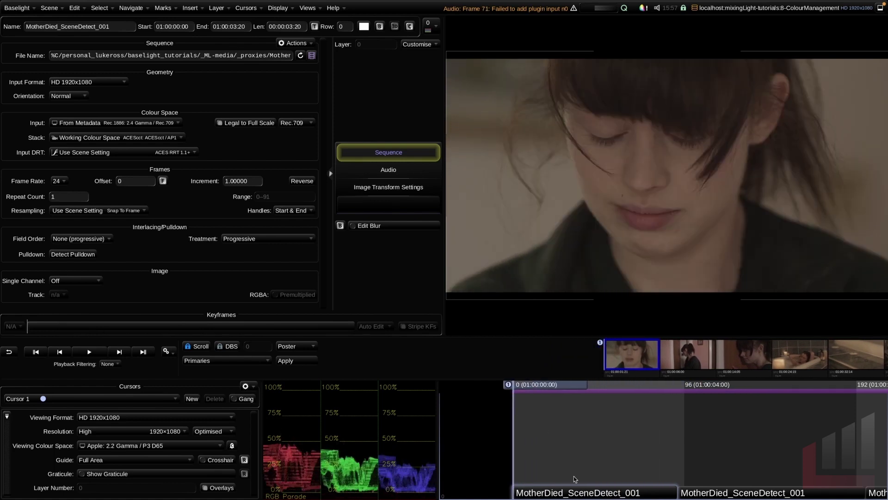
{"action": "mouse_move", "coordinate": [533, 387]}
{"action": "left_mouse_down"}
{"action": "mouse_move", "coordinate": [565, 390]}
{"action": "mouse_move", "coordinate": [530, 394]}
{"action": "left_mouse_up"}
- Add a grade layer to the first MotherDied_SceneDetect_001 shot and select that layer
{"action": "key", "text": "p"}
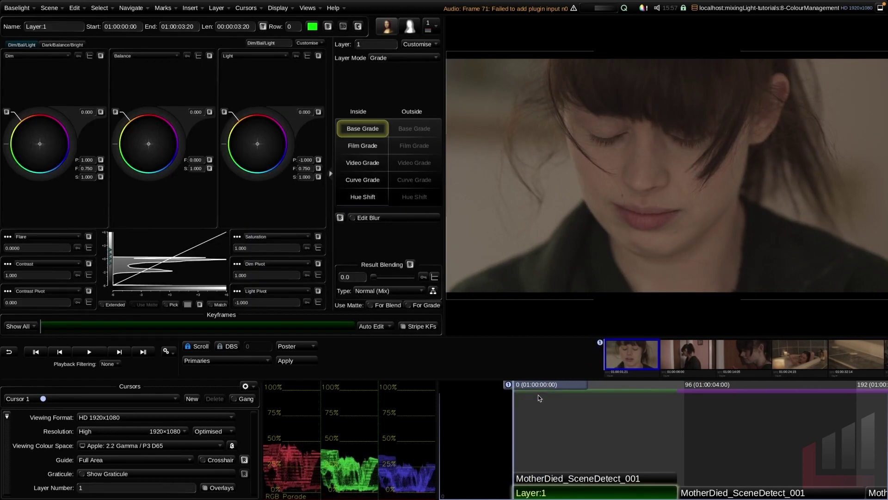
{"action": "left_click", "coordinate": [605, 476]}
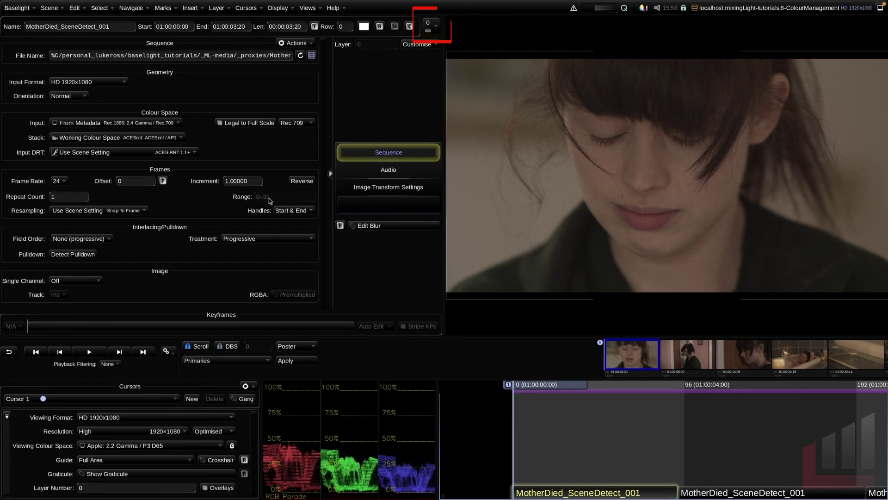
{"action": "left_click", "coordinate": [430, 29]}
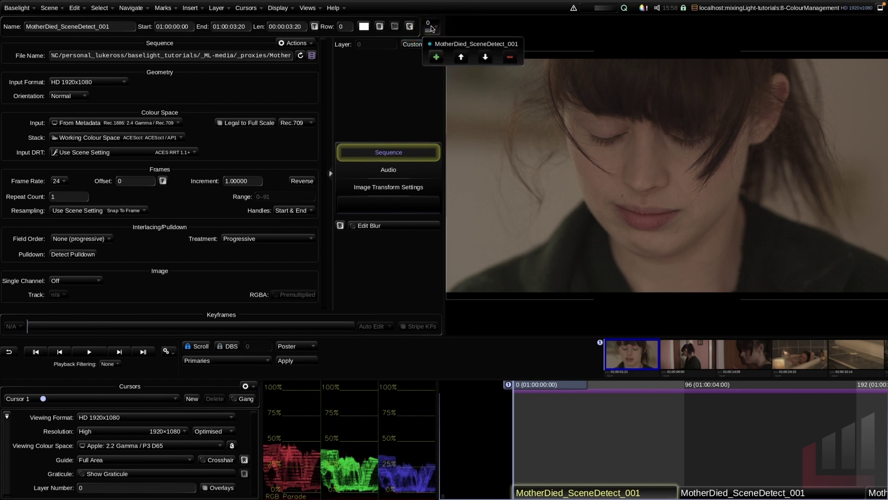
{"action": "left_click", "coordinate": [436, 57]}
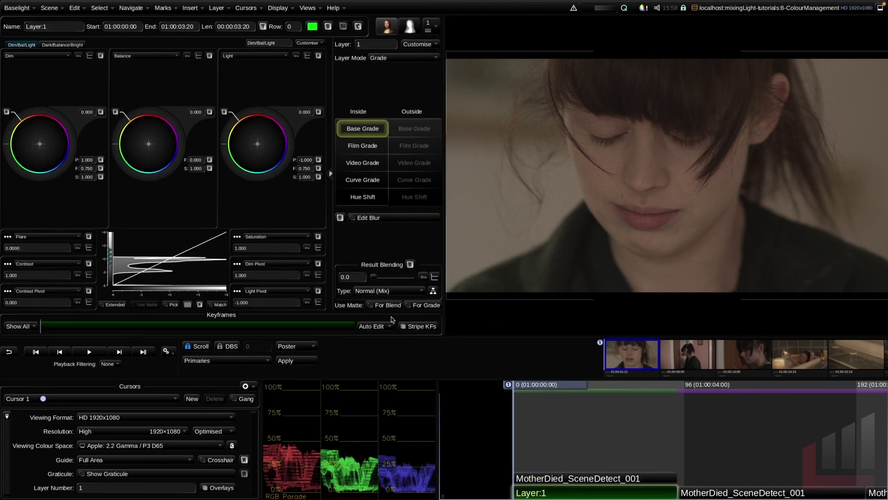
{"action": "left_click", "coordinate": [543, 480]}
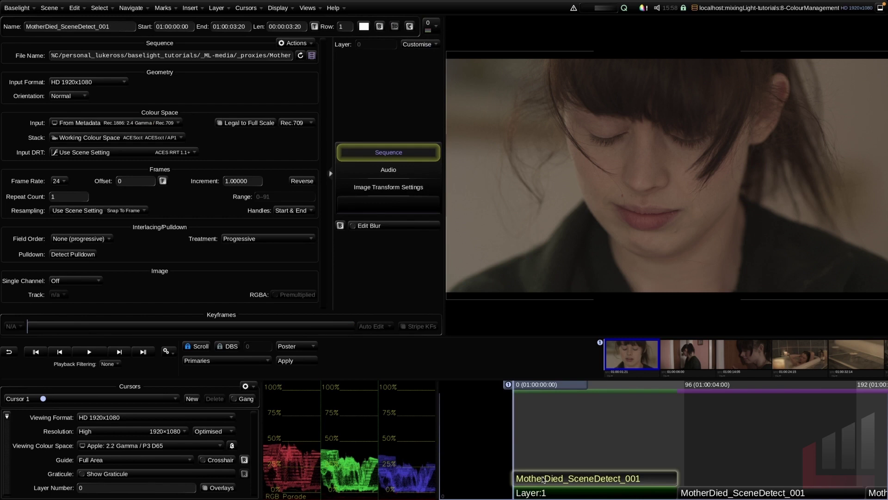
{"action": "left_click", "coordinate": [573, 493]}
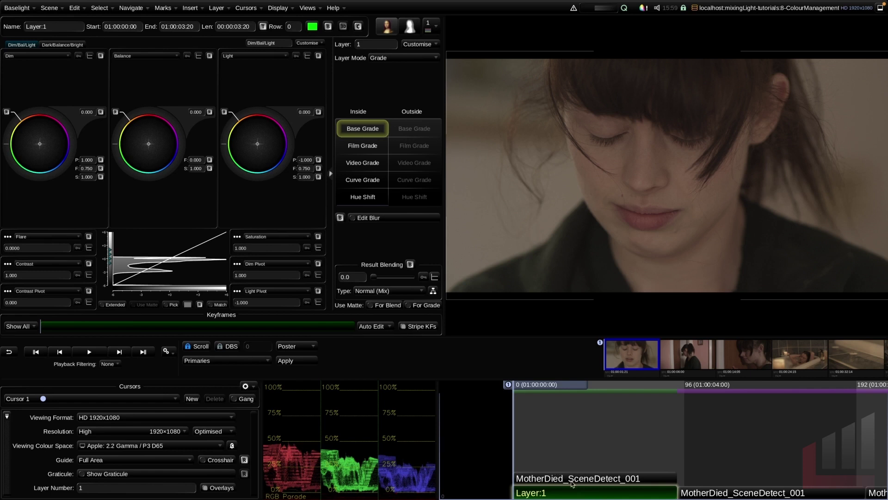
- Stack two more grade layers on the first shot and delete both of them
{"action": "key", "text": "p"}
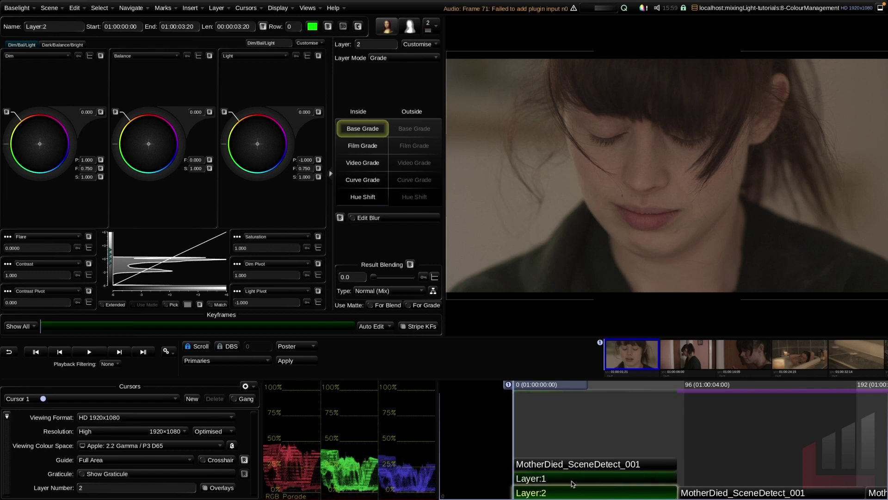
{"action": "key", "text": "Insert"}
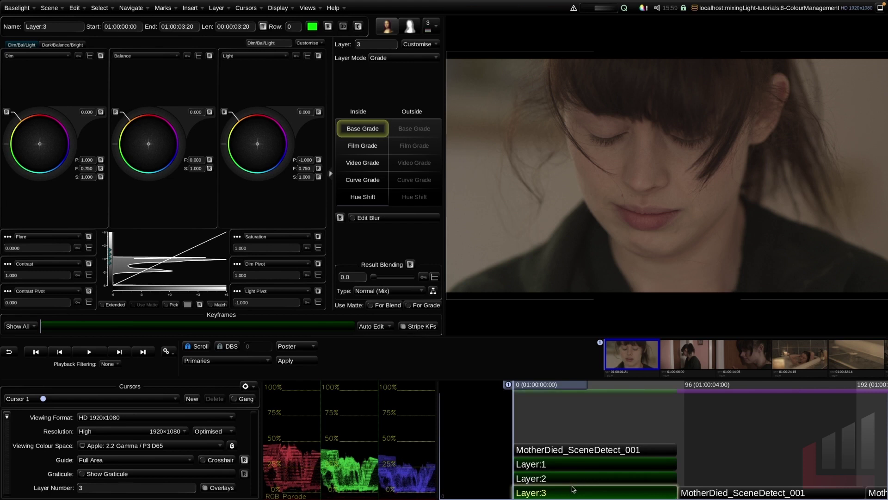
{"action": "key", "text": "Delete"}
{"action": "key", "text": "Delete"}
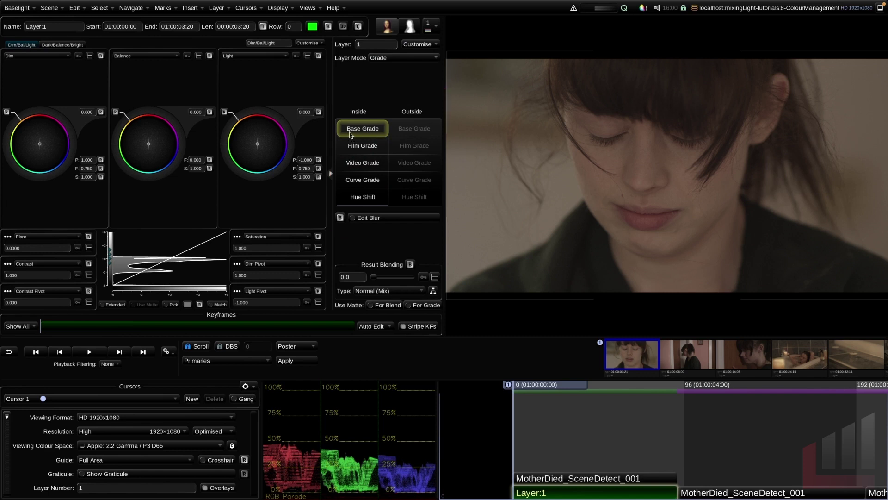
- In Layer 1's Video Grade, try a purple gamma tint with gamma raised to 0.325, and reset both
{"action": "left_click", "coordinate": [368, 164]}
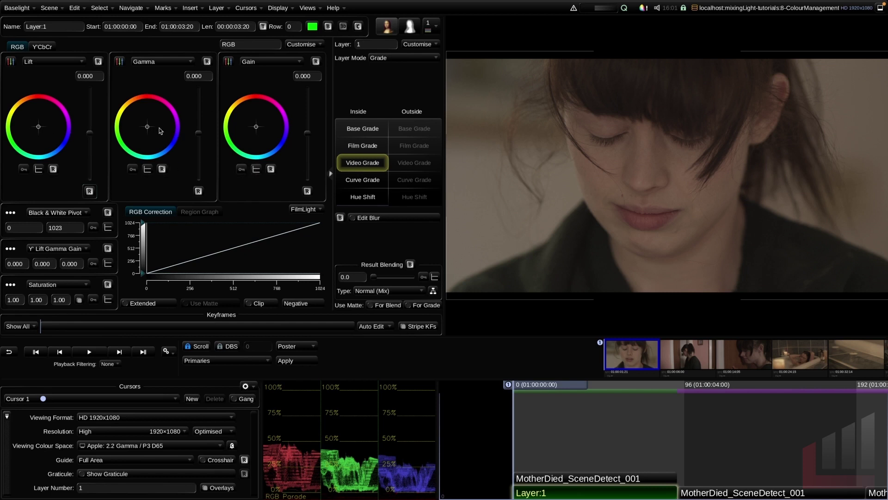
{"action": "left_click_drag", "start_coordinate": [148, 127], "coordinate": [199, 117]}
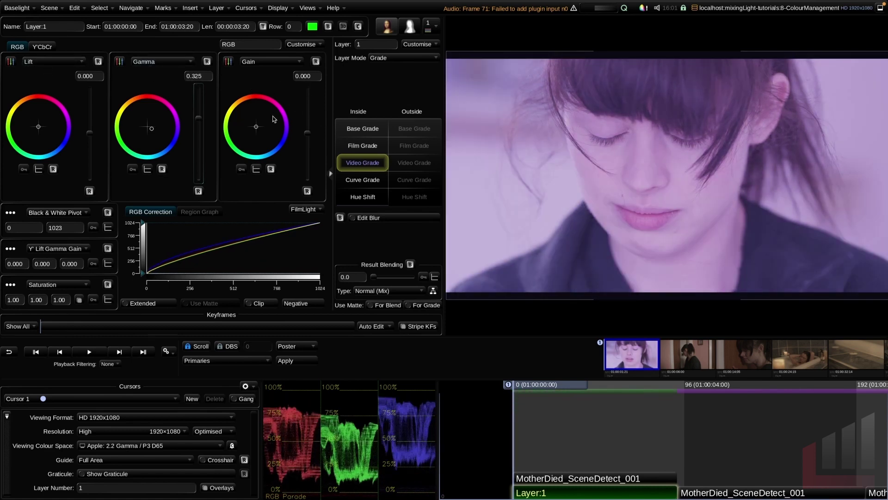
{"action": "left_click", "coordinate": [162, 168]}
{"action": "left_click", "coordinate": [198, 191]}
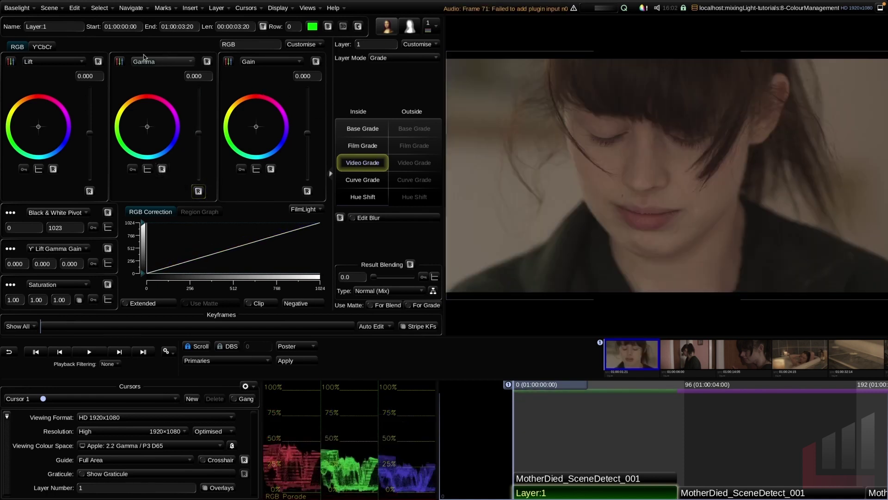
- Switch the Lift, Gamma and Gain controls from colour wheels to separate red, green and blue sliders
{"action": "left_click", "coordinate": [120, 61]}
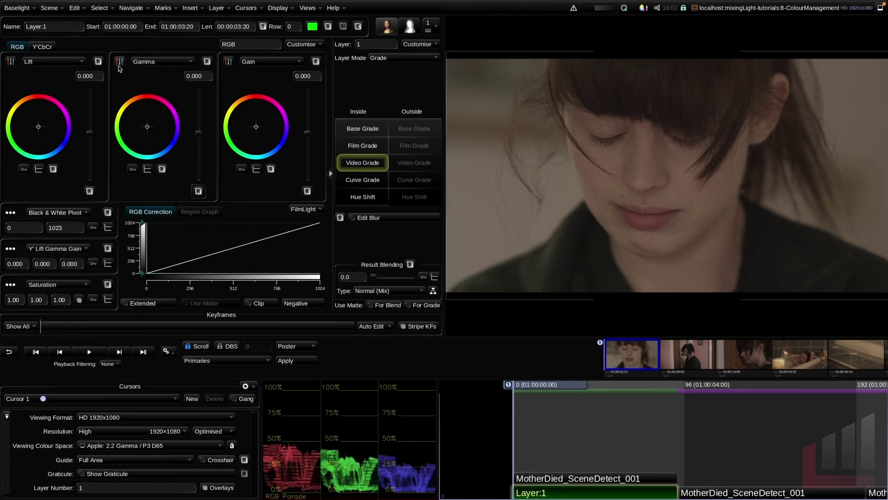
{"action": "left_click", "coordinate": [10, 62]}
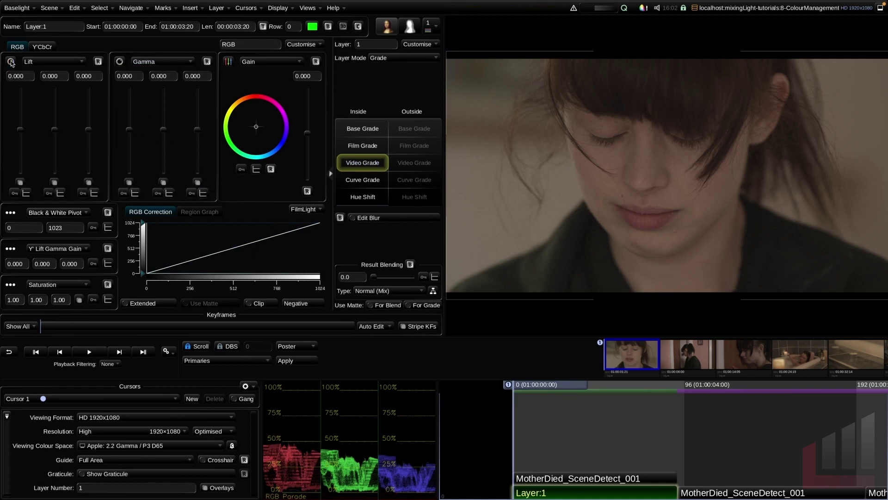
{"action": "left_click", "coordinate": [228, 61]}
- Try gamma values of 0.371 red, 0.474 green and 0.320 blue, and reset the gamma
{"action": "mouse_move", "coordinate": [164, 129]}
{"action": "left_mouse_down"}
{"action": "mouse_move", "coordinate": [167, 118]}
{"action": "mouse_move", "coordinate": [166, 127]}
{"action": "left_mouse_up"}
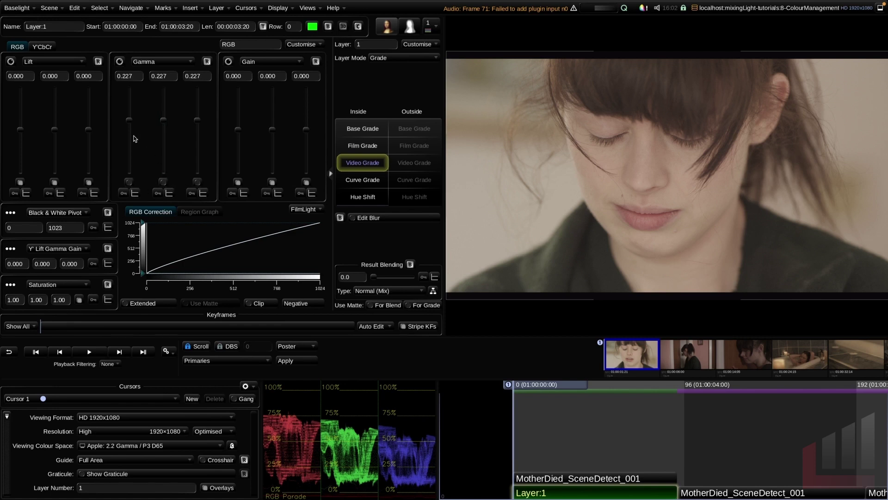
{"action": "left_click_drag", "start_coordinate": [130, 123], "coordinate": [186, 129]}
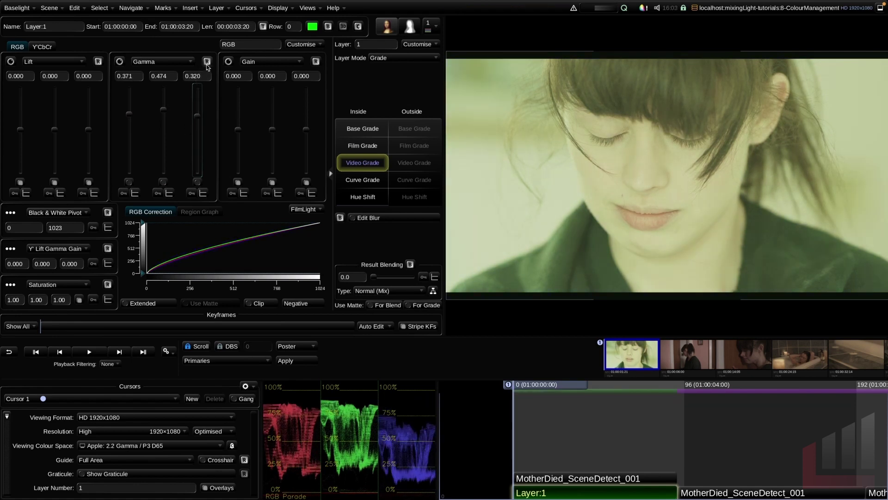
{"action": "left_click", "coordinate": [208, 64]}
- Return Lift, Gamma and Gain to colour wheels and raise the Video Grade's overall gamma to 0.440
{"action": "left_click", "coordinate": [119, 61]}
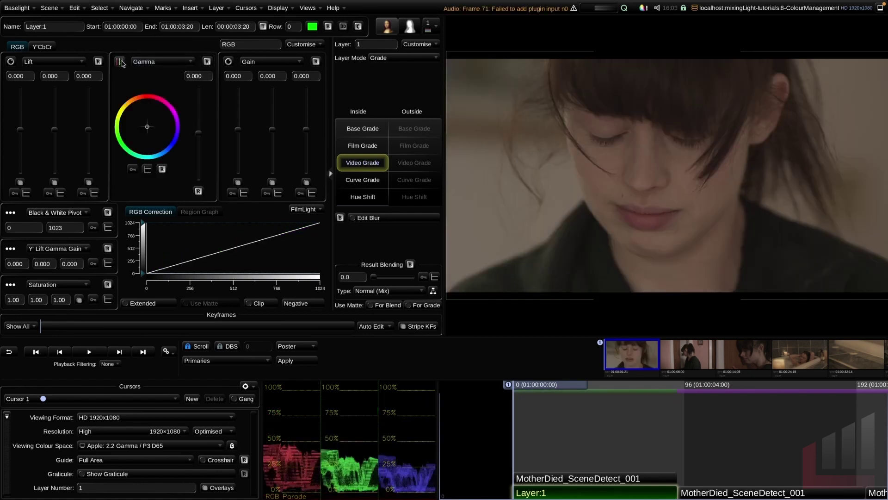
{"action": "left_click", "coordinate": [10, 61]}
{"action": "left_click", "coordinate": [228, 61]}
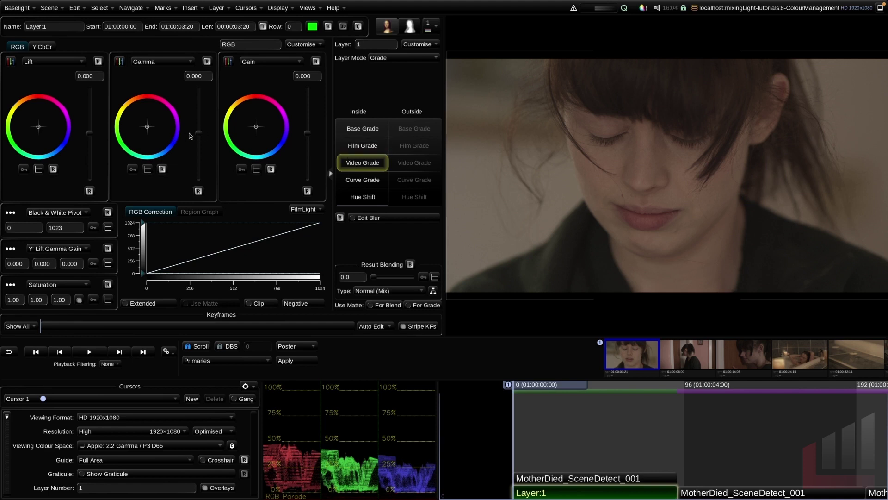
{"action": "left_click_drag", "start_coordinate": [199, 134], "coordinate": [203, 116]}
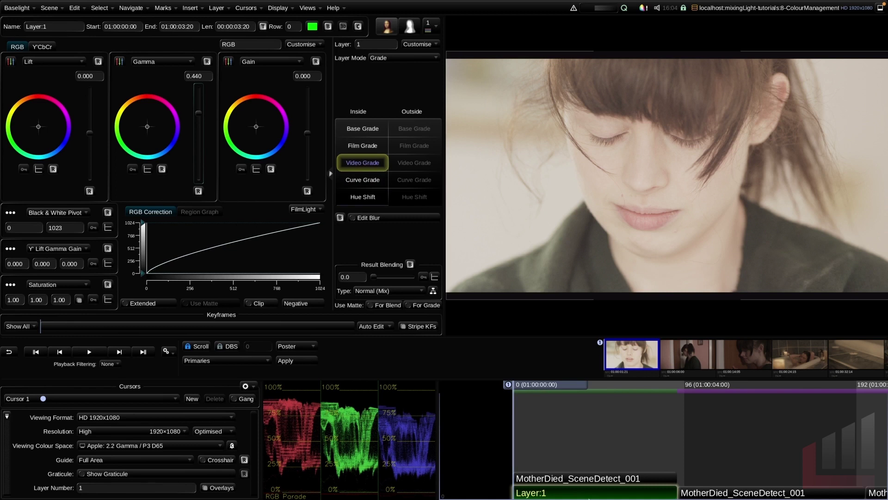
- Push the Base Grade balance of Layer 1 strongly toward magenta
{"action": "left_click", "coordinate": [374, 130]}
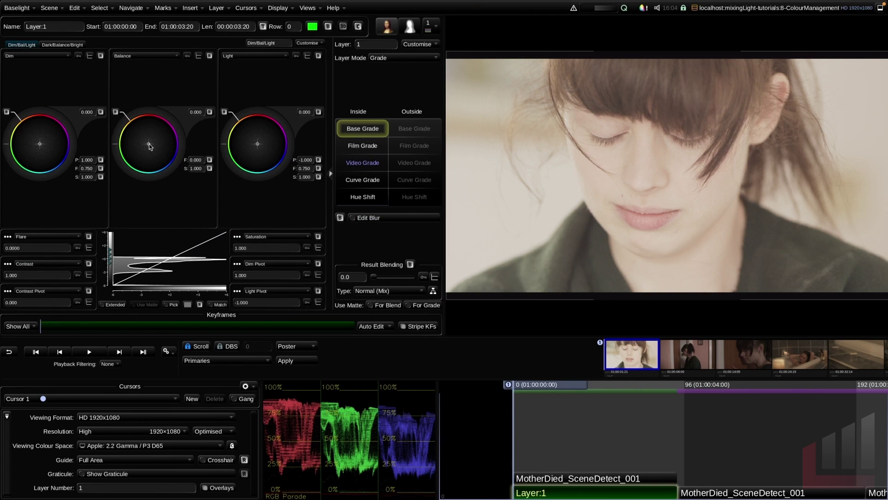
{"action": "left_click_drag", "start_coordinate": [149, 147], "coordinate": [183, 135]}
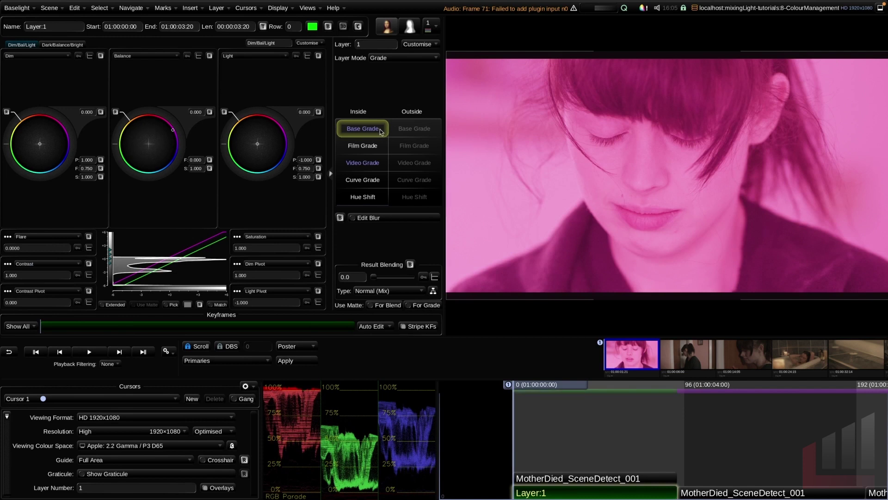
- Bypass and re-enable the Video Grade and the Base Grade in turn to compare what each operator contributes
{"action": "left_click", "coordinate": [379, 164]}
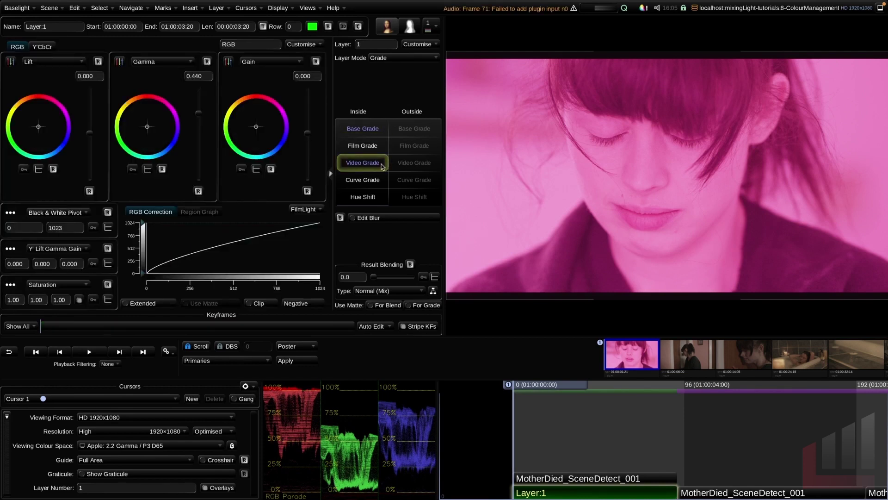
{"action": "left_click", "coordinate": [340, 220]}
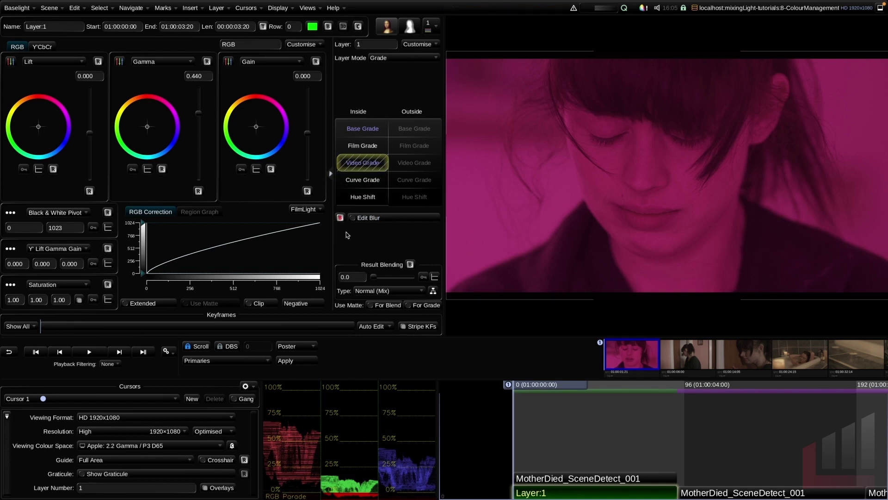
{"action": "left_click", "coordinate": [383, 132]}
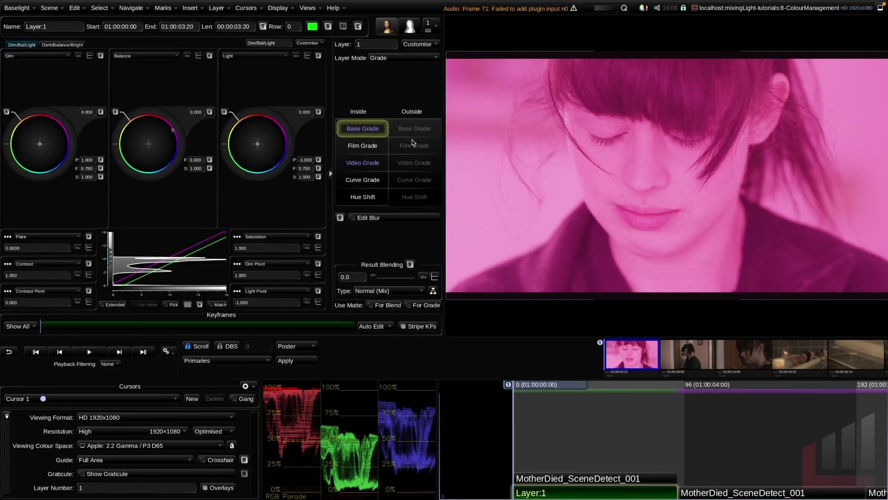
{"action": "key", "text": "b"}
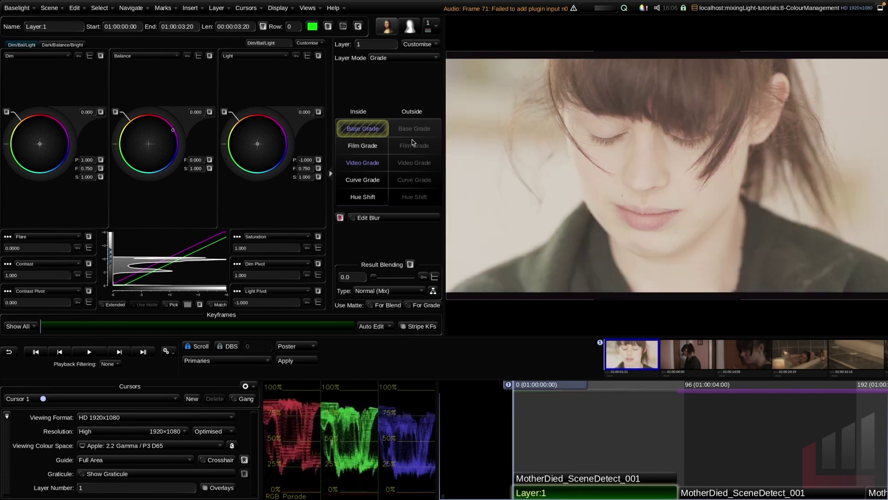
{"action": "key", "text": "b"}
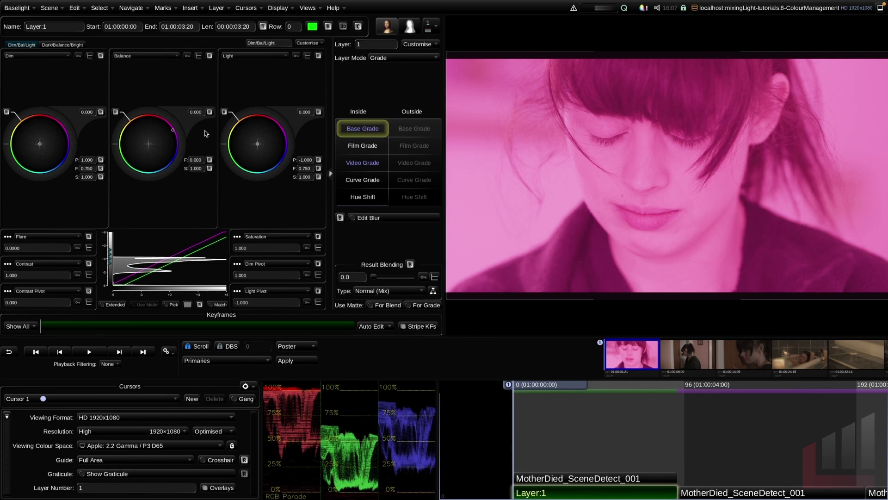
- Reset the Base Grade operator entry and undo that reset
{"action": "right_click", "coordinate": [380, 130]}
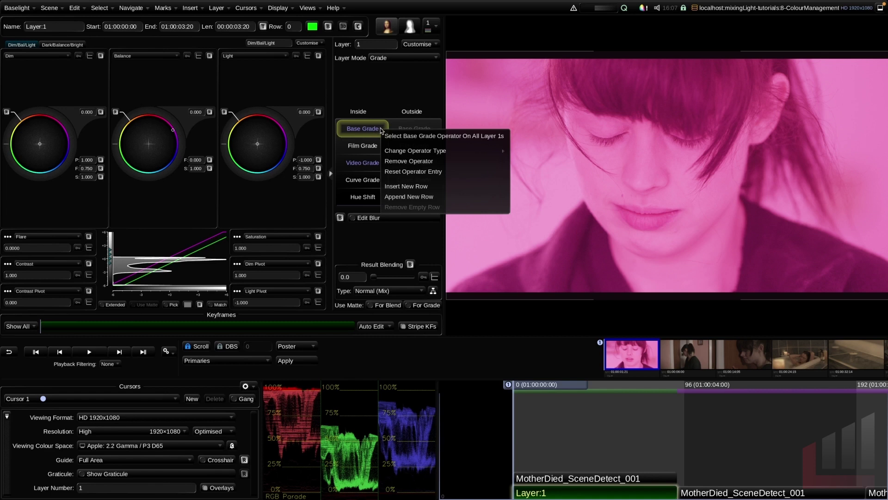
{"action": "left_click", "coordinate": [435, 172]}
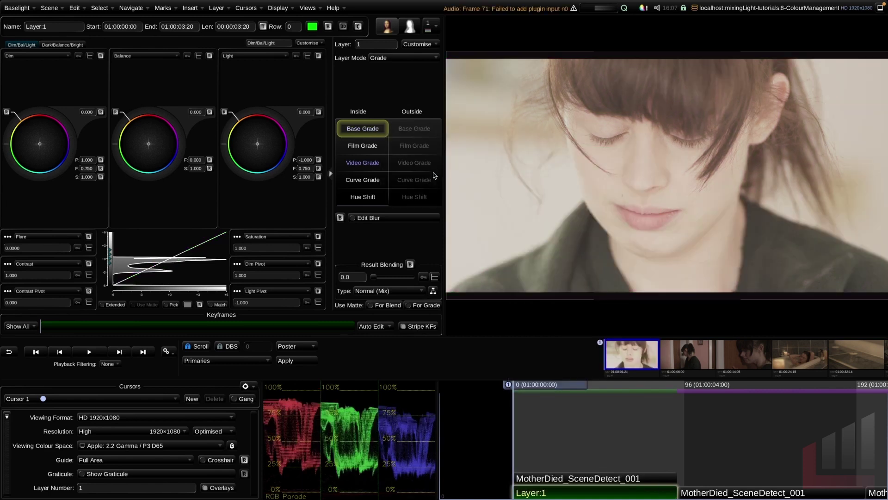
{"action": "key", "text": "ctrl+z"}
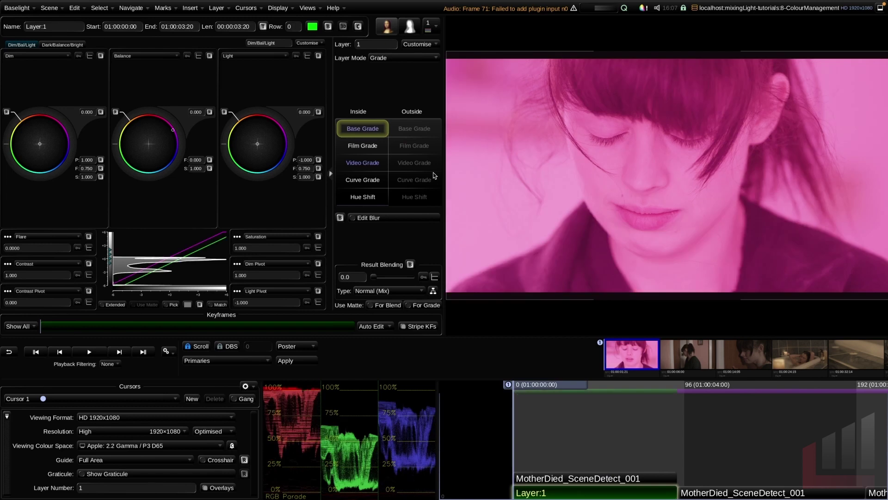
- Reset the Base Grade to its defaults and reopen the Video Grade of Layer 1
{"action": "double_click", "coordinate": [383, 137]}
{"action": "left_click", "coordinate": [382, 165]}
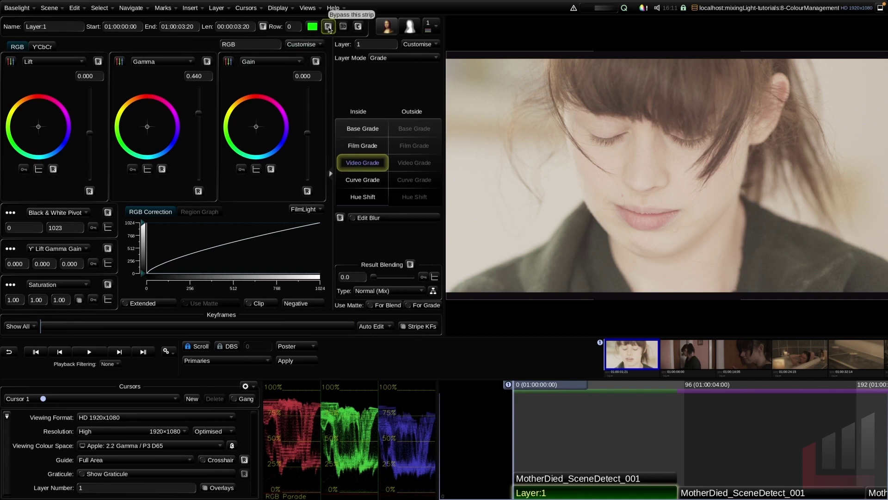
- Toggle the bypass of the whole Layer 1 strip repeatedly to compare the graded and ungraded image, leaving it enabled
{"action": "left_click", "coordinate": [328, 27]}
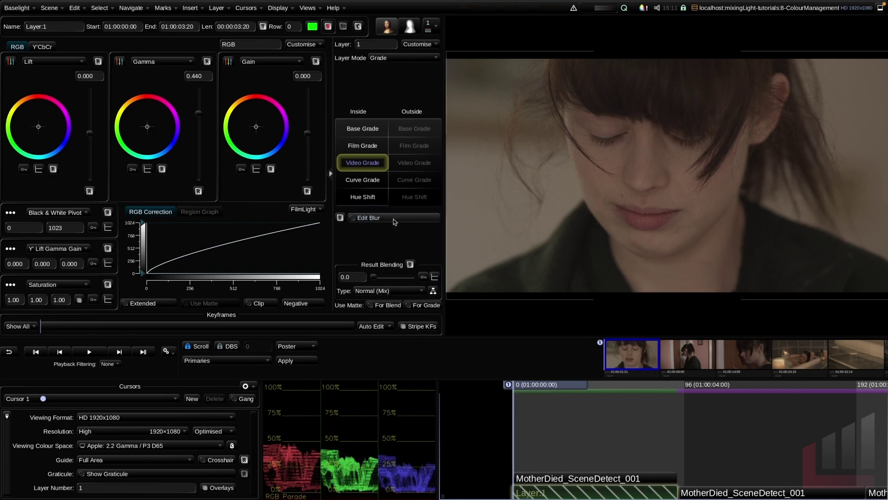
{"action": "key", "text": "b"}
{"action": "key", "text": "b"}
{"action": "key", "text": "b"}
{"action": "key", "text": "b"}
{"action": "key", "text": "b"}
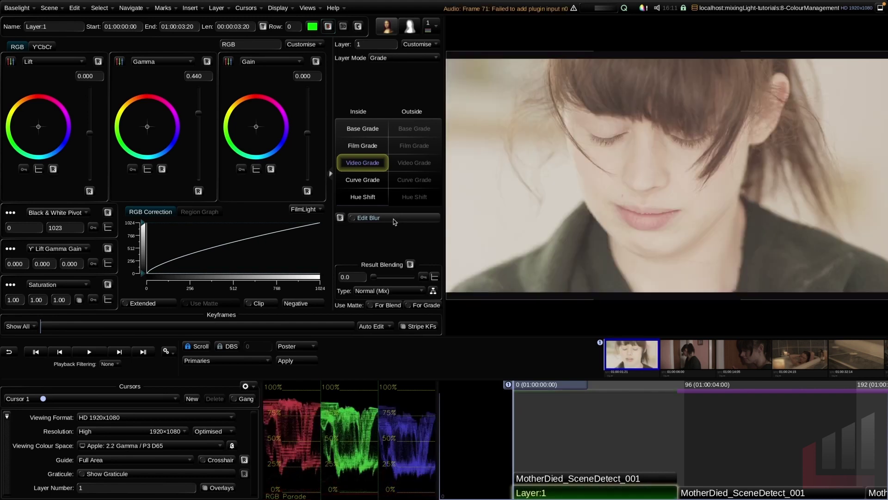
- Reset the Video Grade's Gamma to its default and open the Base Grade of Layer 1
{"action": "left_click", "coordinate": [207, 63]}
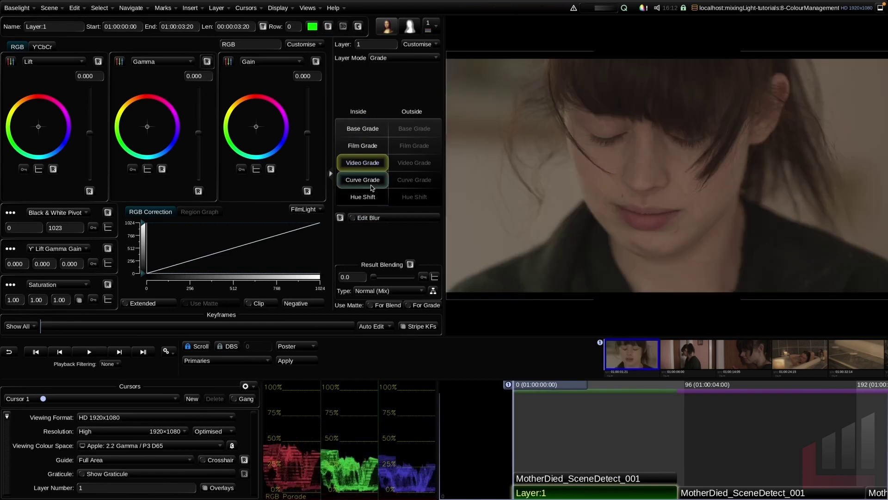
{"action": "left_click", "coordinate": [370, 129]}
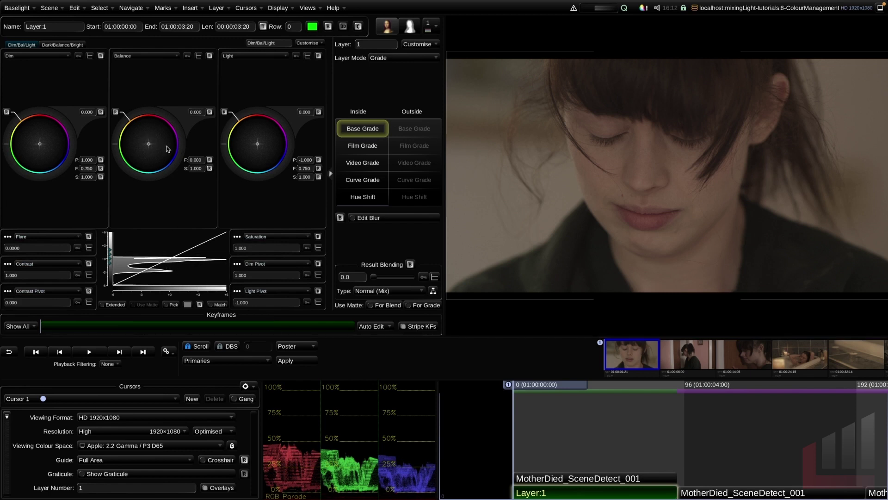
- Try a Contrast of 2 and a Flare of 0.05 in the Base Grade, and reset both
{"action": "left_click", "coordinate": [26, 275]}
{"action": "type", "text": "1"}
{"action": "key", "text": "Return"}
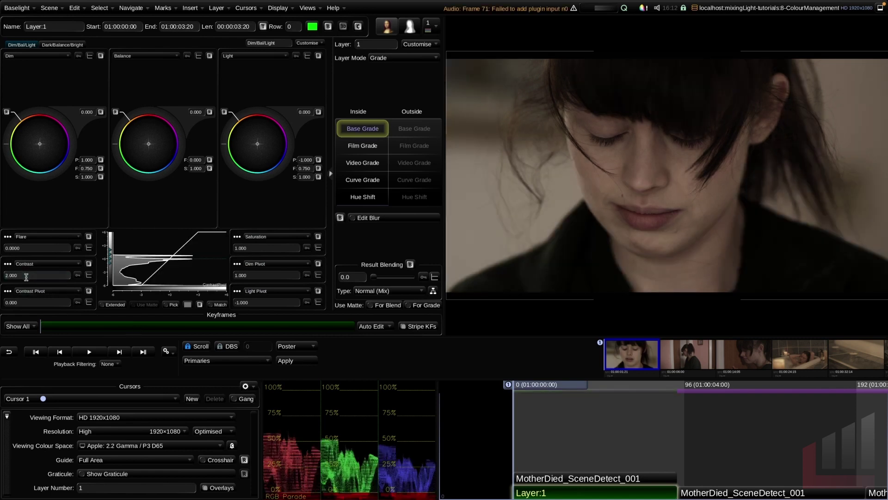
{"action": "left_click", "coordinate": [25, 247]}
{"action": "type", "text": "0.05"}
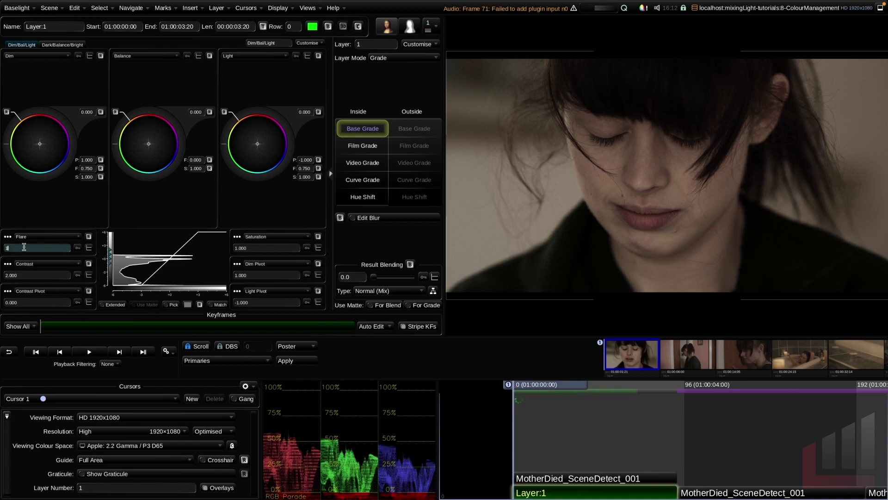
{"action": "key", "text": "Return"}
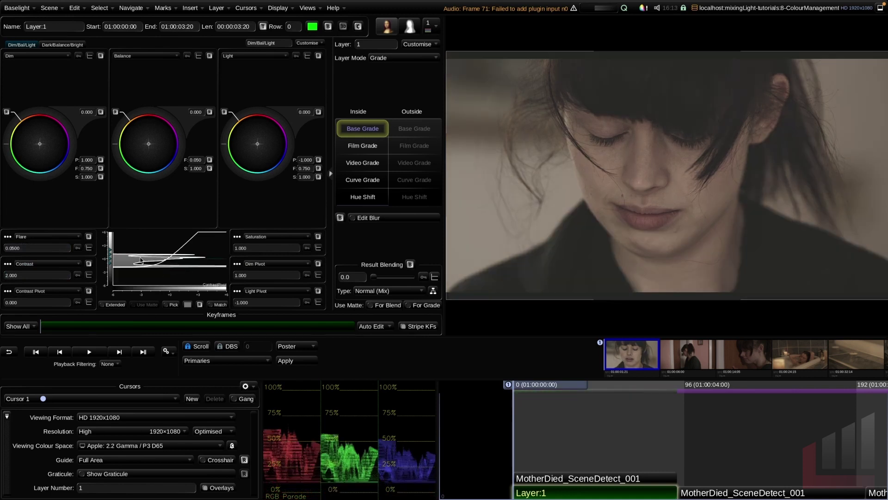
{"action": "left_click", "coordinate": [89, 237]}
{"action": "left_click", "coordinate": [88, 263]}
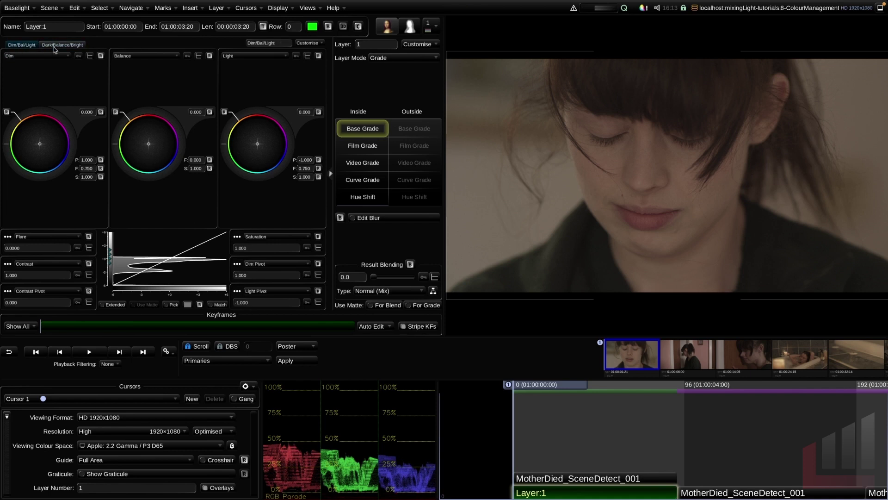
- Compare the Dark/Balance/Bright and Dim/Balance/Light control sets of the Base Grade, returning to Dim/Balance/Light
{"action": "left_click", "coordinate": [72, 46]}
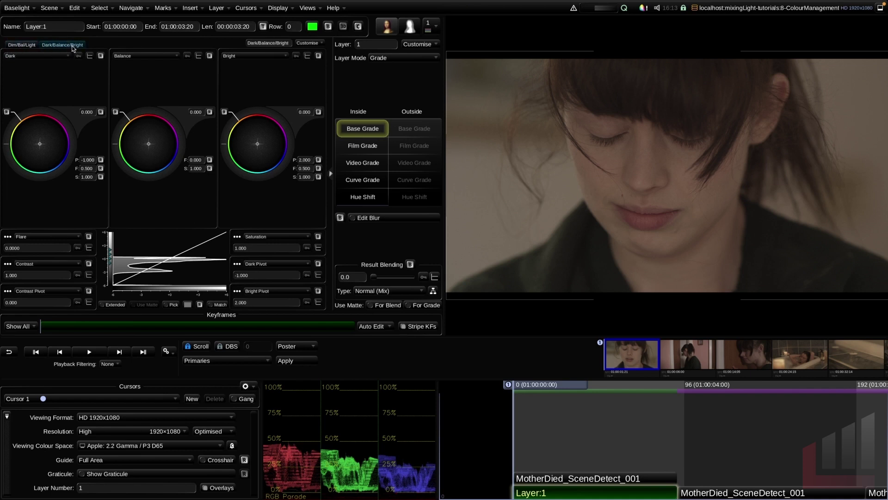
{"action": "left_click", "coordinate": [31, 46]}
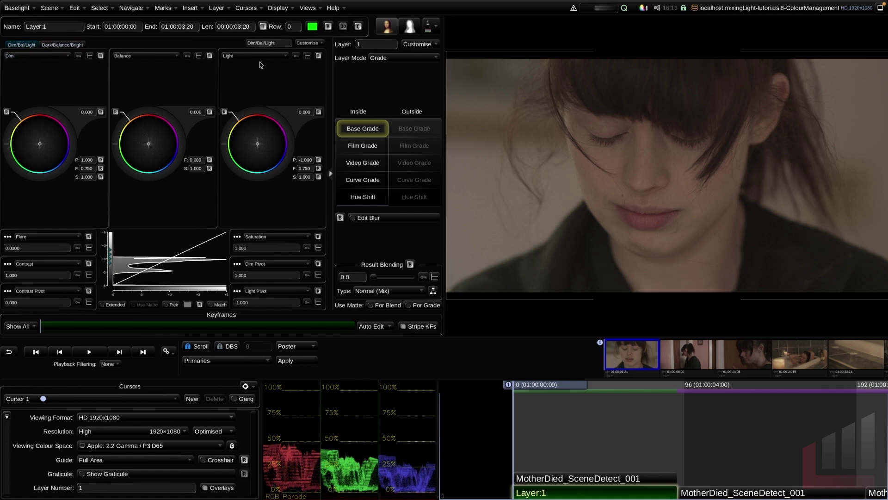
{"action": "left_click", "coordinate": [54, 45]}
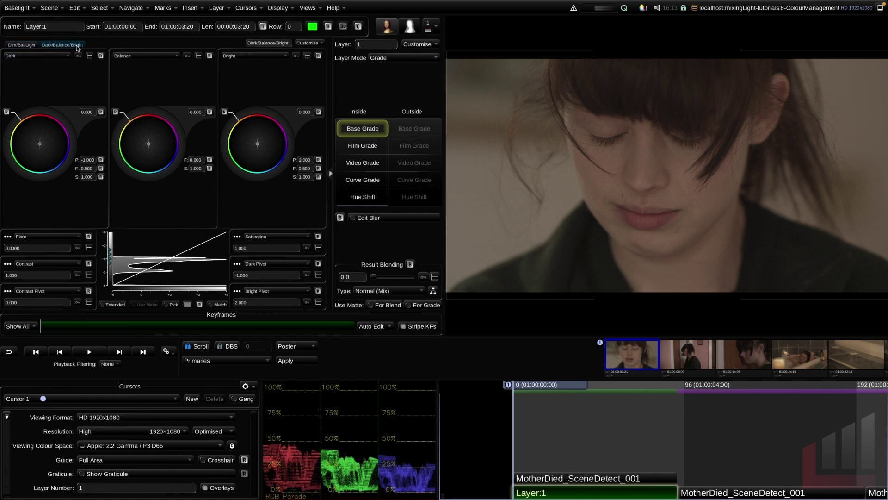
{"action": "left_click", "coordinate": [23, 45]}
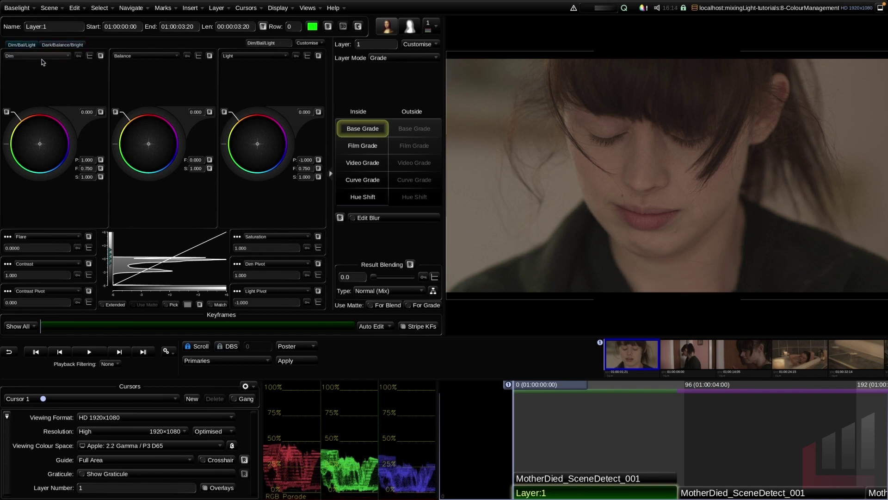
- Try replacing the Dim wheel with the Contrast control and with the Saturation control
{"action": "left_click", "coordinate": [43, 56]}
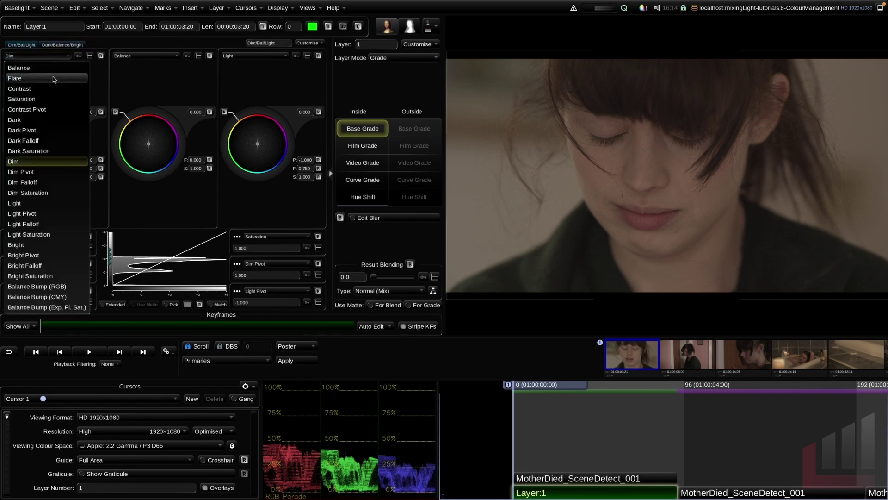
{"action": "left_click", "coordinate": [35, 88]}
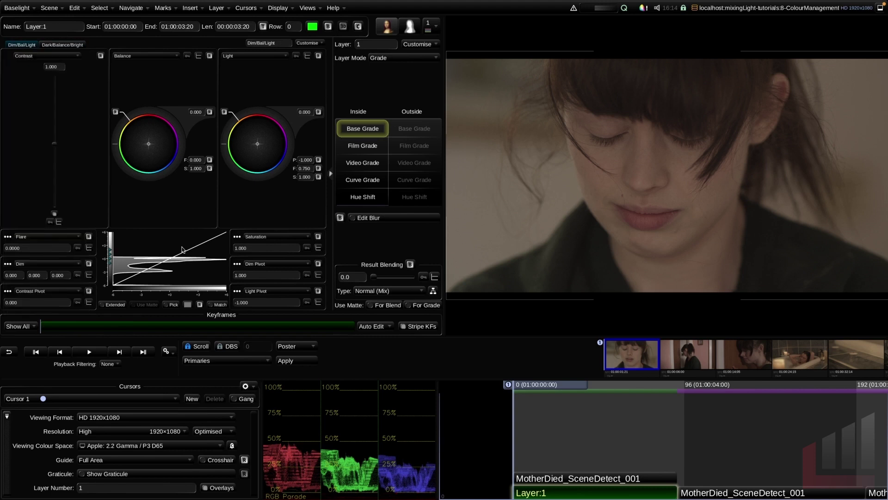
{"action": "left_click", "coordinate": [52, 62]}
{"action": "left_click", "coordinate": [57, 95]}
{"action": "left_click", "coordinate": [46, 56]}
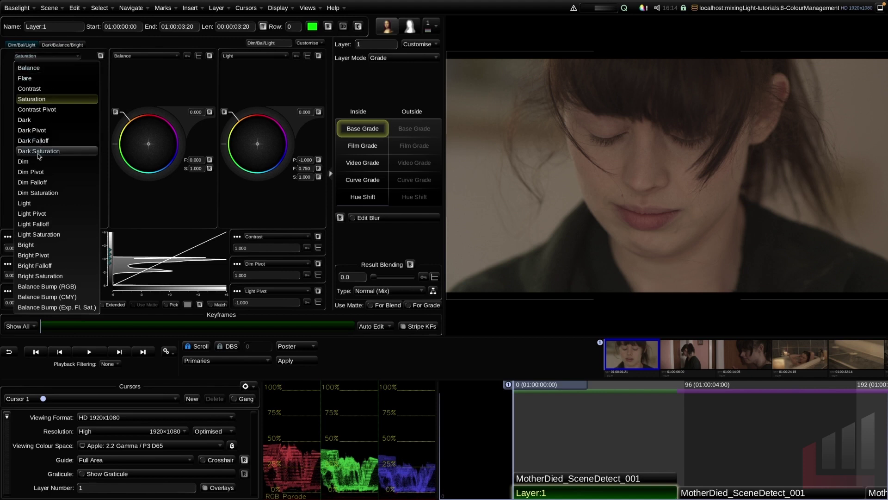
- Switch between the two Base Grade control sets, ending on Dark/Balance/Bright
{"action": "left_click", "coordinate": [78, 44]}
{"action": "left_click", "coordinate": [26, 45]}
{"action": "left_click", "coordinate": [77, 45]}
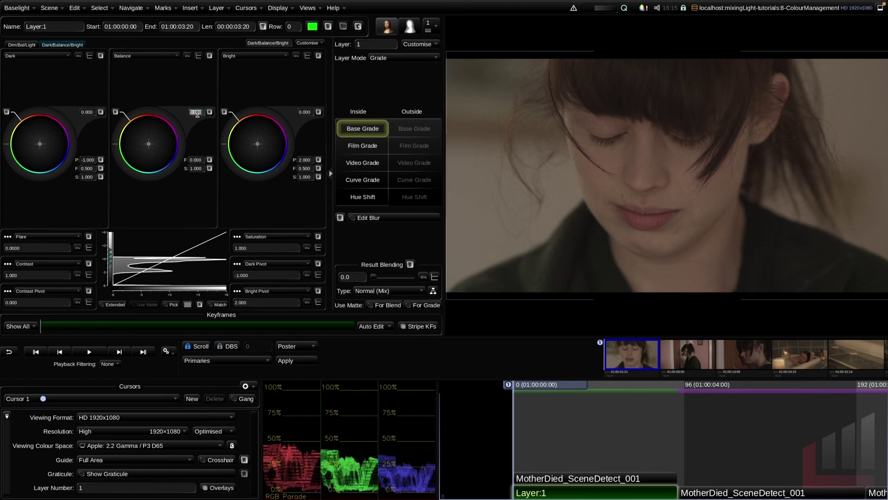
- Set the Balance exposure of the Base Grade to 2 and reduce it to 1
{"action": "type", "text": "2"}
{"action": "key", "text": "Return"}
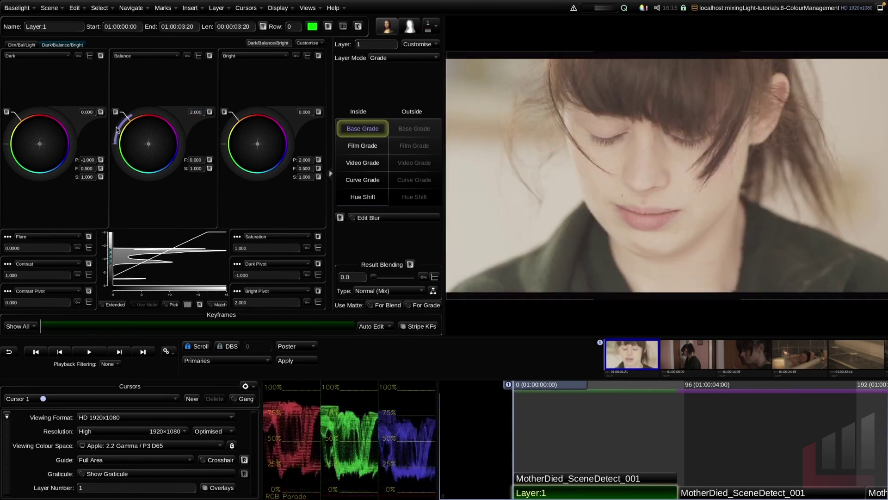
{"action": "double_click", "coordinate": [197, 111]}
{"action": "type", "text": "1"}
{"action": "key", "text": "Return"}
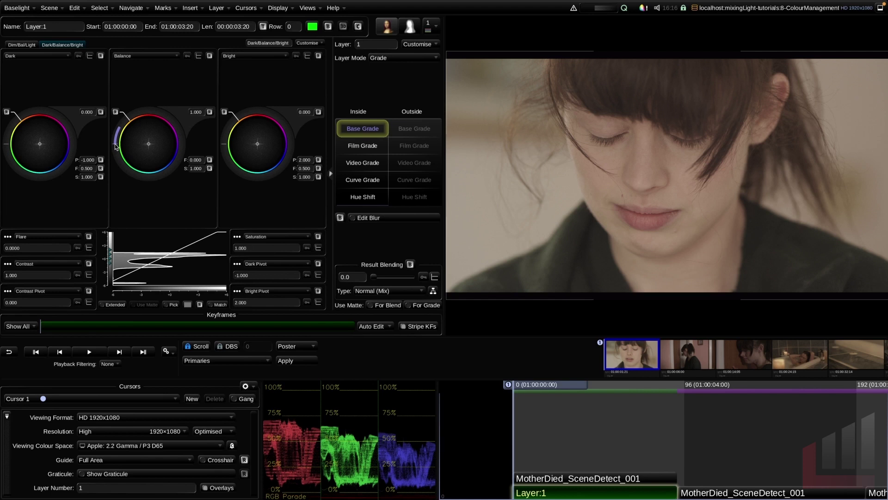
- Try Balance exposures from 3 down to -3 around the wheel's outer ring, and reset the exposure
{"action": "left_click_drag", "start_coordinate": [115, 143], "coordinate": [270, 182]}
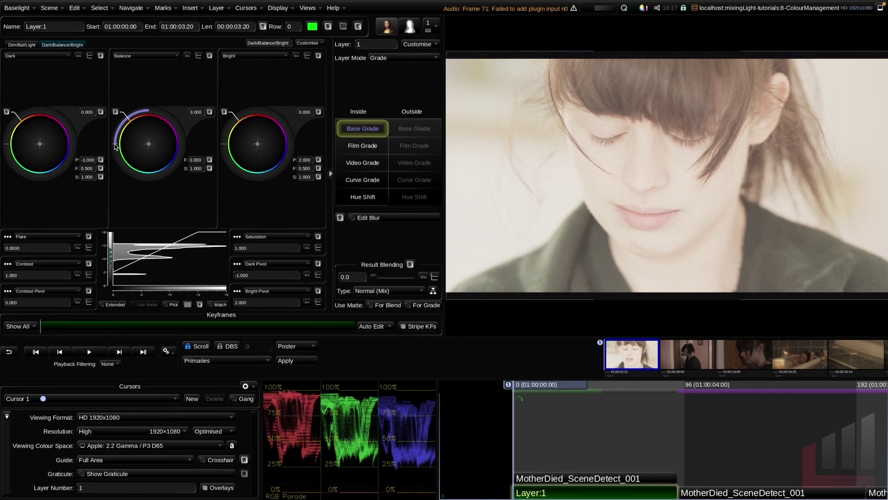
{"action": "left_click_drag", "start_coordinate": [123, 131], "coordinate": [199, 59]}
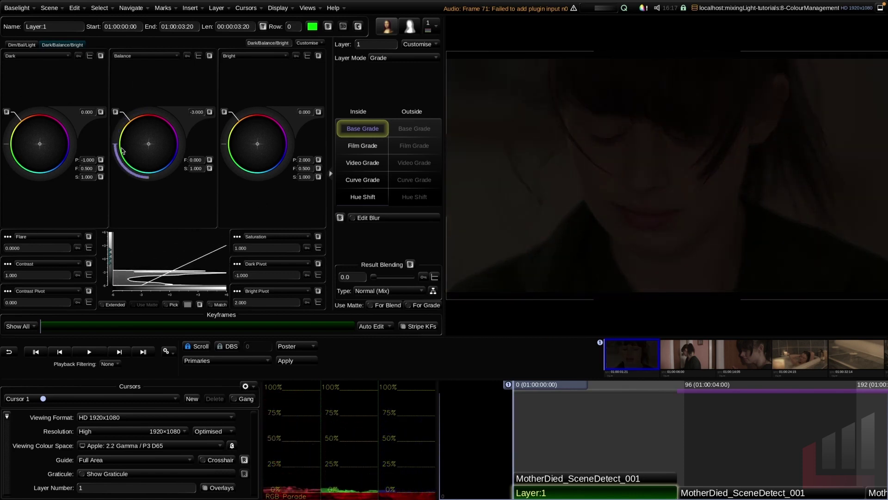
{"action": "left_click_drag", "start_coordinate": [119, 144], "coordinate": [209, 121]}
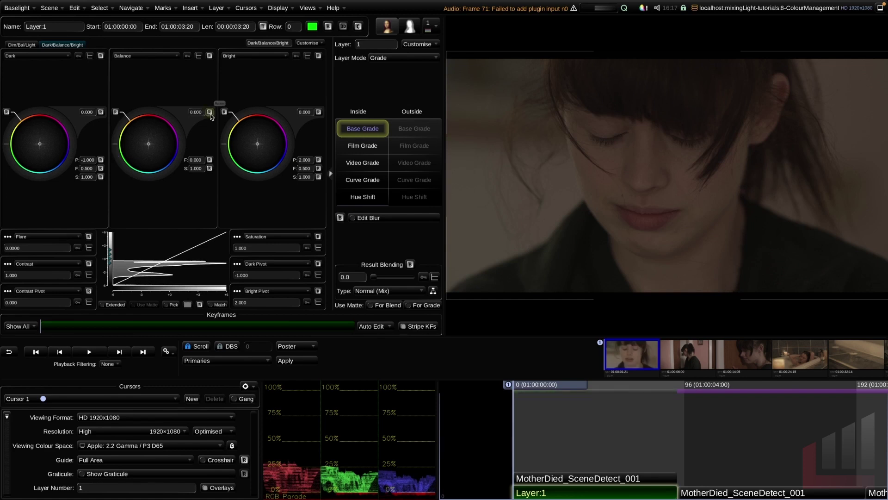
{"action": "left_click", "coordinate": [209, 113]}
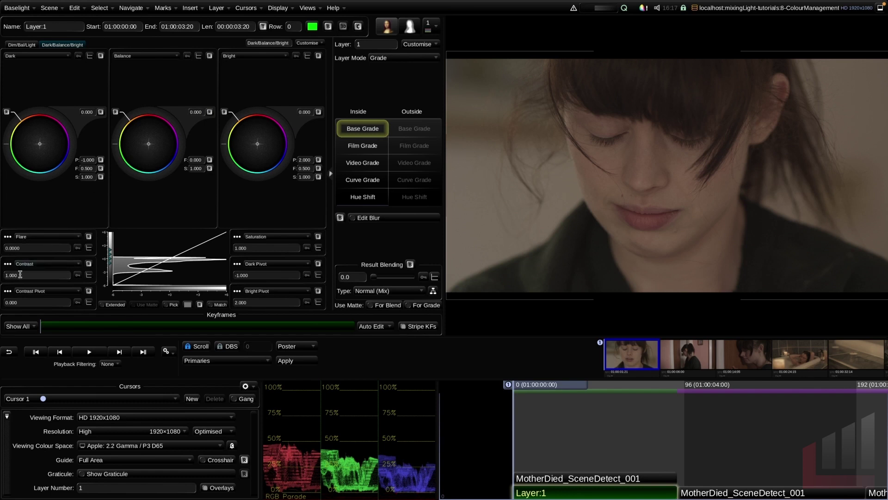
- Try a strongly reduced Contrast and a Saturation of about 0.73 in the Base Grade, resetting each
{"action": "left_click_drag", "start_coordinate": [22, 274], "coordinate": [76, 161]}
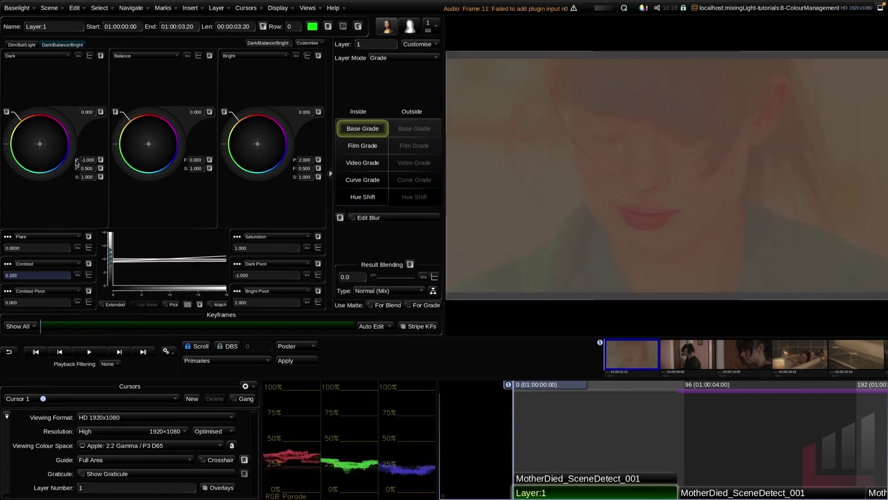
{"action": "left_click_drag", "start_coordinate": [63, 368], "coordinate": [48, 210]}
{"action": "left_click", "coordinate": [88, 263]}
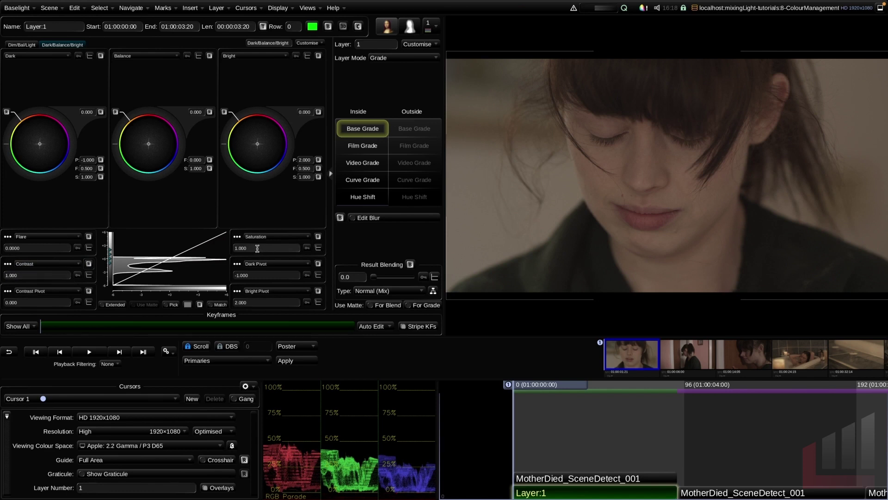
{"action": "left_click_drag", "start_coordinate": [257, 248], "coordinate": [283, 229]}
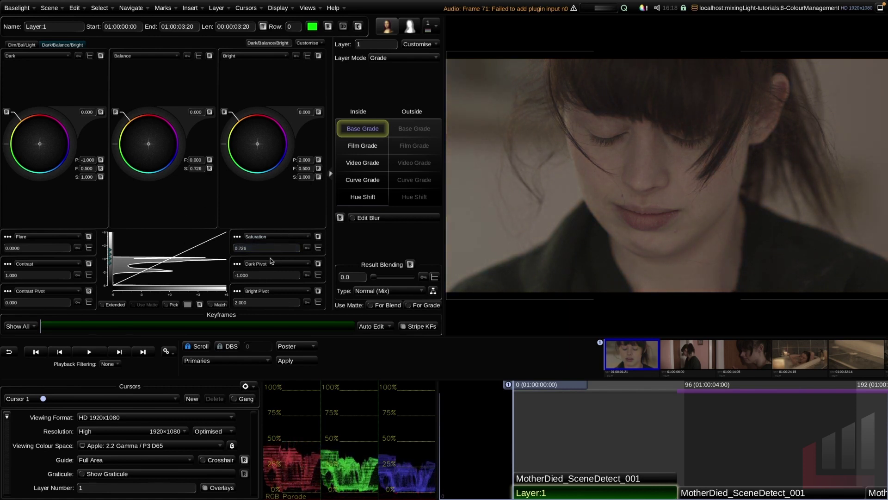
{"action": "left_click", "coordinate": [318, 236]}
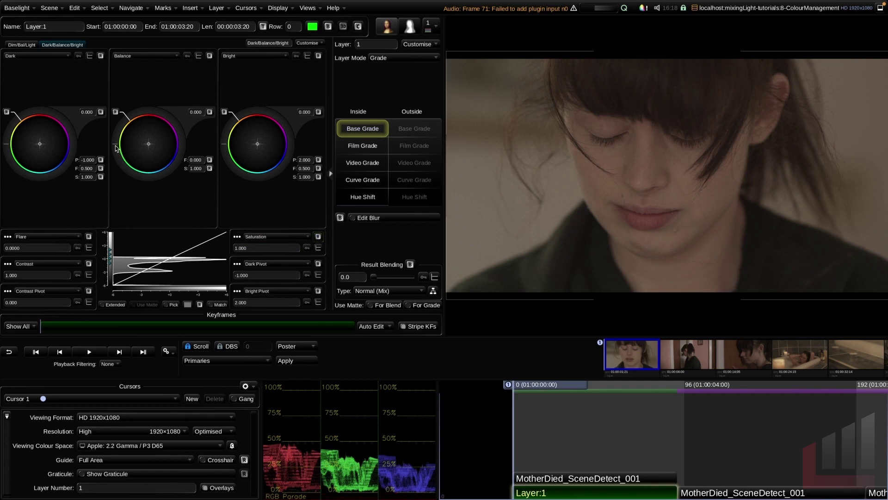
- Shift the Base Grade's Balance toward blue, with Balance exposure about 0.78 and Contrast about 1.38
{"action": "left_click_drag", "start_coordinate": [121, 146], "coordinate": [148, 148]}
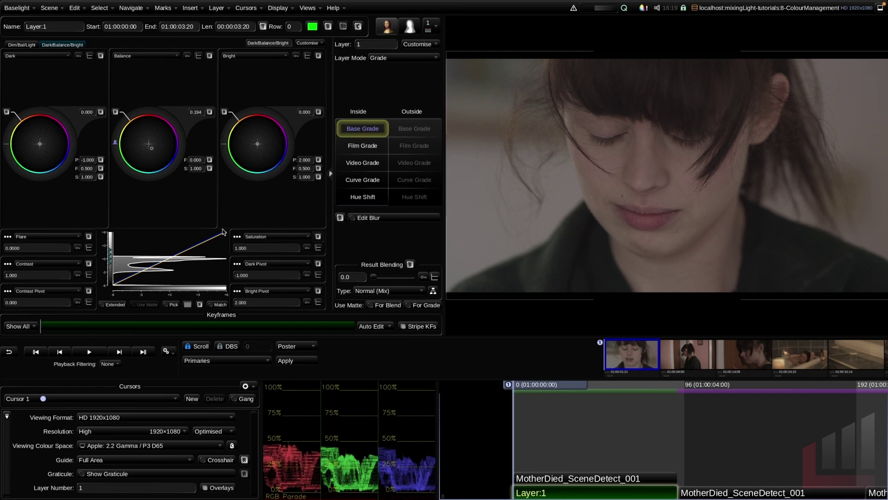
{"action": "left_click_drag", "start_coordinate": [124, 174], "coordinate": [116, 134]}
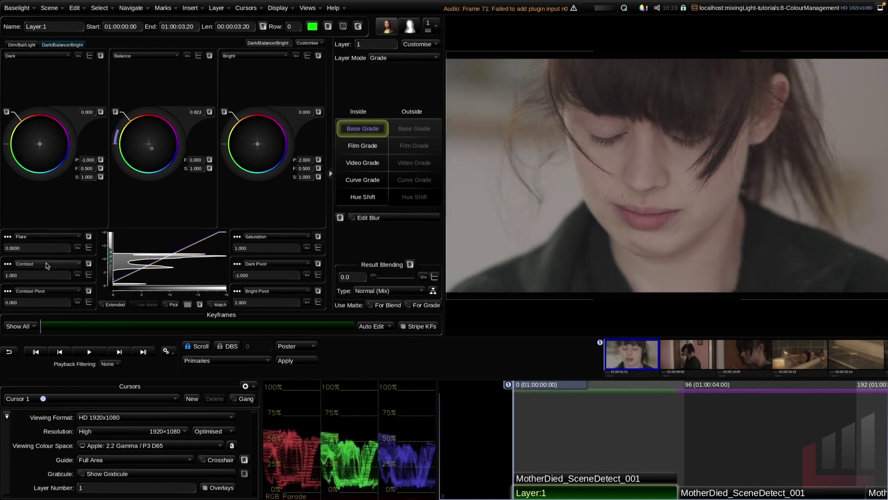
{"action": "left_click_drag", "start_coordinate": [25, 276], "coordinate": [80, 302]}
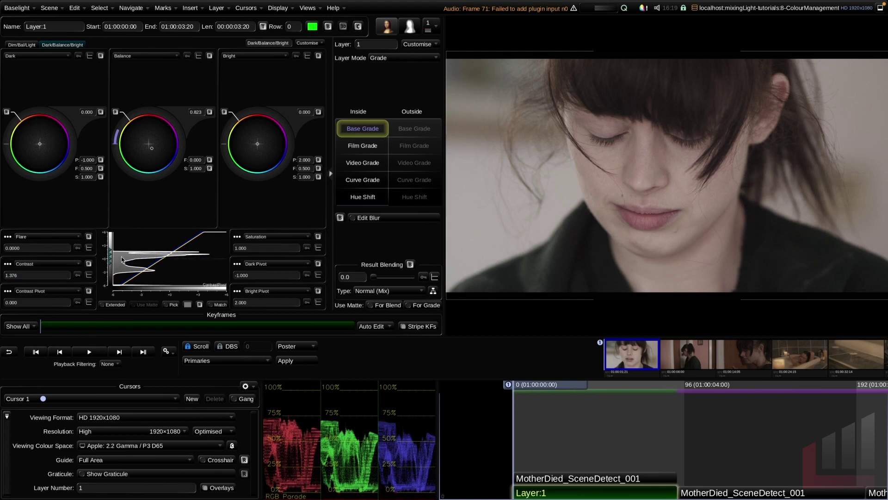
{"action": "scroll", "coordinate": [159, 160], "scroll_direction": "down", "scroll_amount": 1}
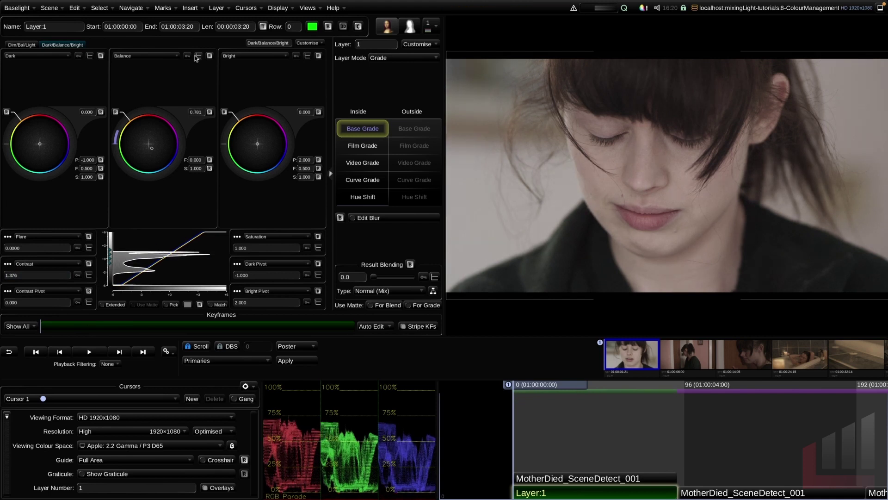
- Using the Dim/Balance/Light controls, try a Light exposure of about 1.13 and a Dim exposure of about 0.36, resetting each
{"action": "left_click", "coordinate": [17, 45]}
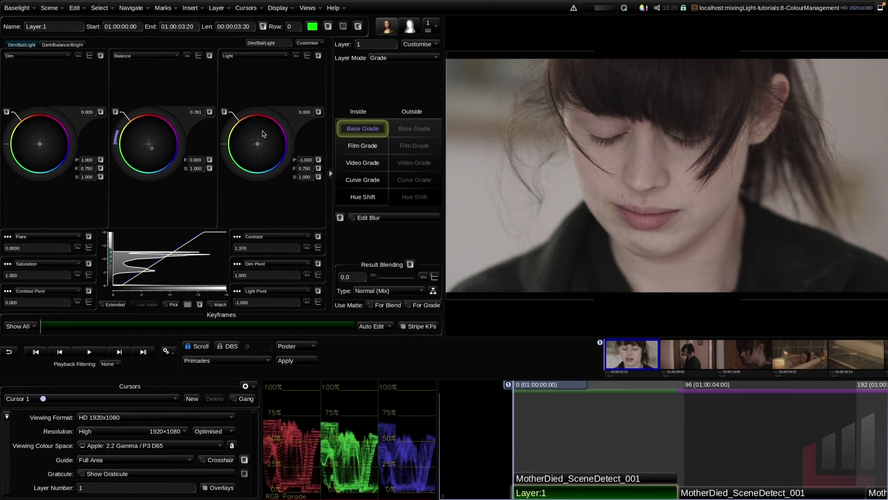
{"action": "left_click_drag", "start_coordinate": [225, 147], "coordinate": [184, 218]}
{"action": "left_click_drag", "start_coordinate": [76, 71], "coordinate": [317, 113]}
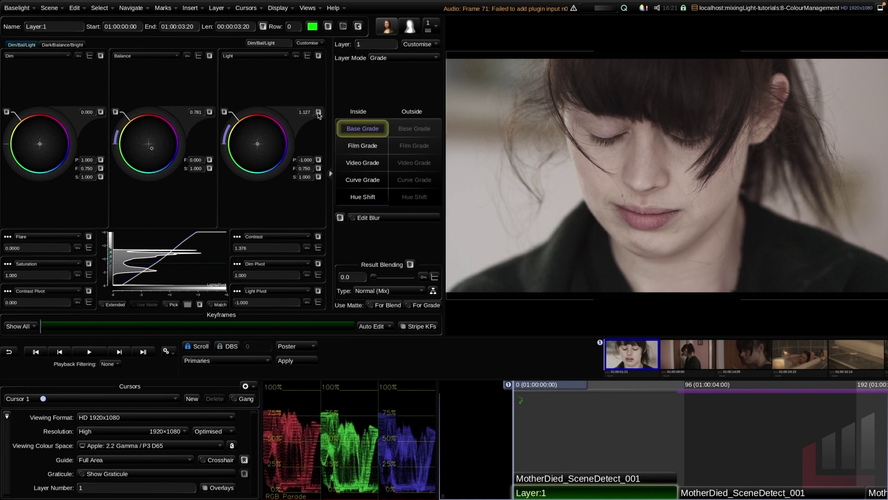
{"action": "left_click", "coordinate": [318, 112]}
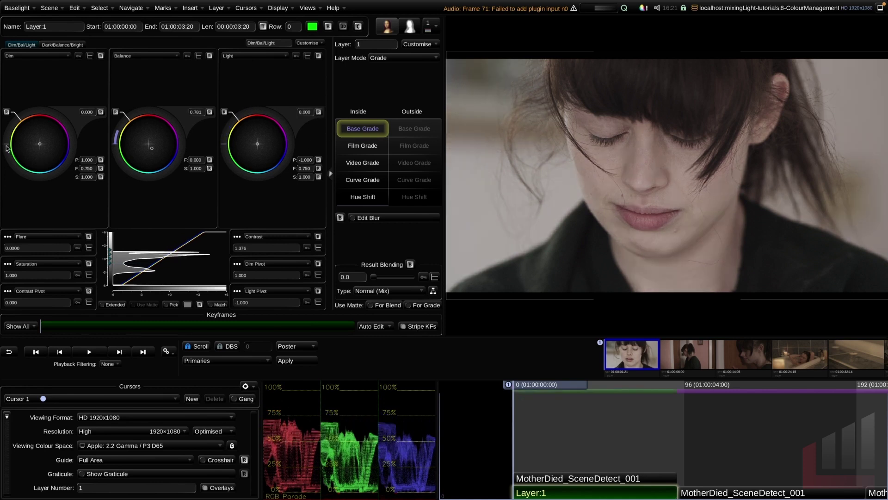
{"action": "left_click_drag", "start_coordinate": [7, 147], "coordinate": [44, 174]}
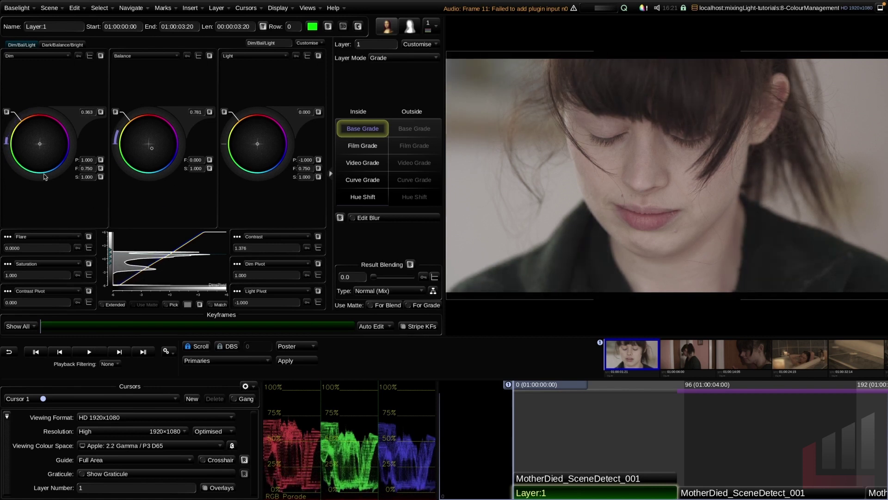
{"action": "left_click", "coordinate": [100, 112]}
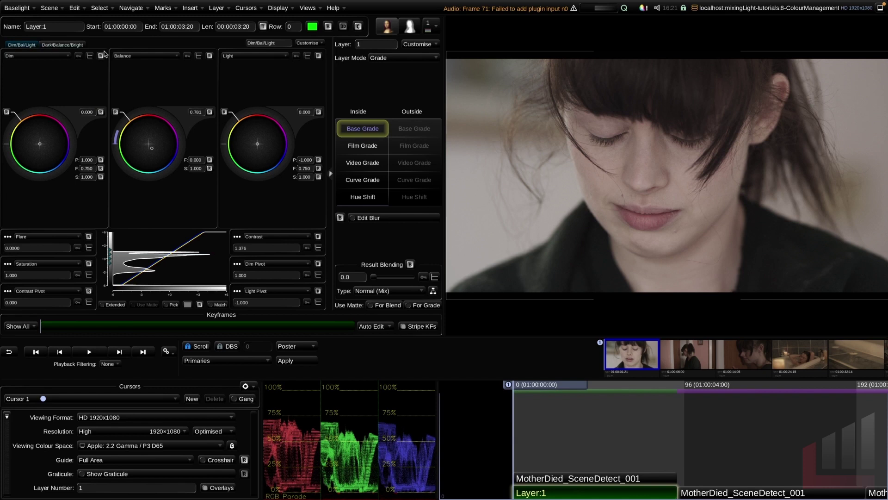
- Return to the Dark/Balance/Bright controls and lower the Flare to about -0.007
{"action": "left_click", "coordinate": [76, 46]}
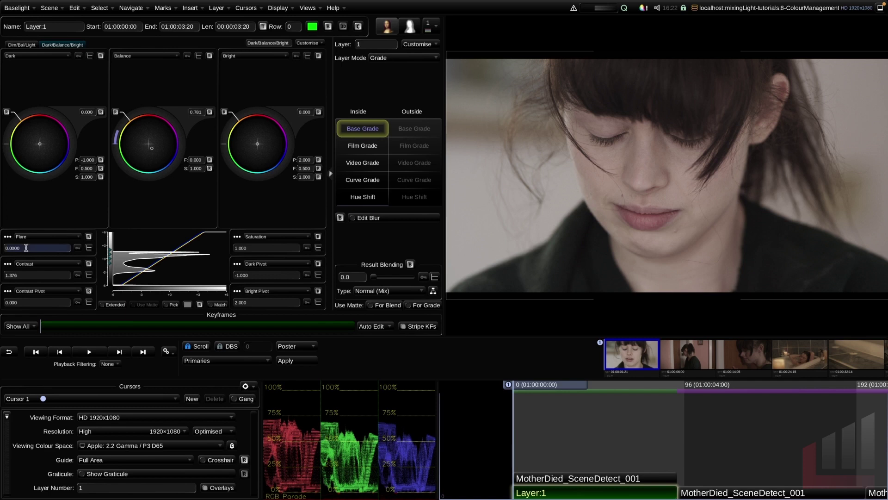
{"action": "left_click_drag", "start_coordinate": [26, 248], "coordinate": [150, 260]}
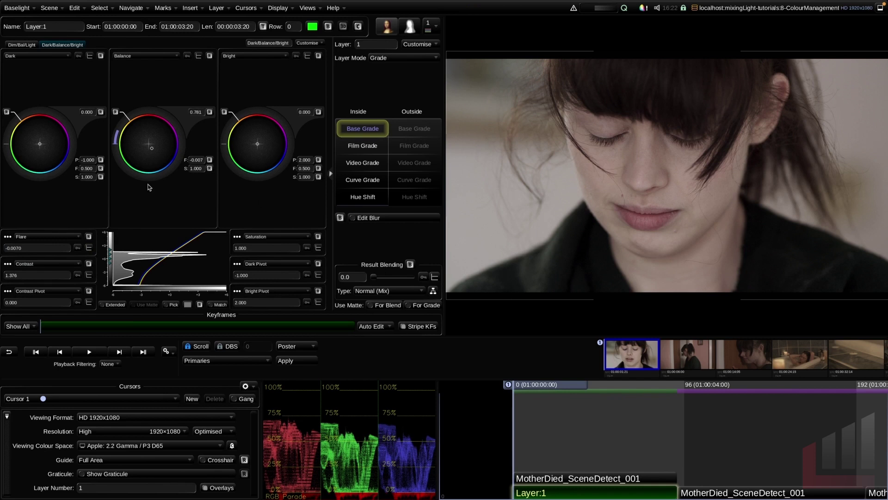
- Look through Layer 1's Video Grade and Film Grade operators, try a Video Grade Gamma of about 0.211, undo it and return to Base Grade
{"action": "left_click", "coordinate": [363, 163]}
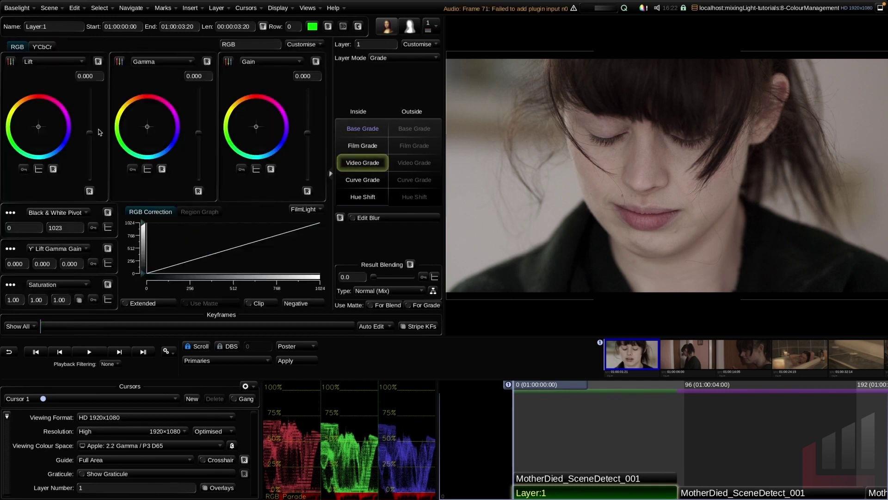
{"action": "left_click", "coordinate": [373, 146]}
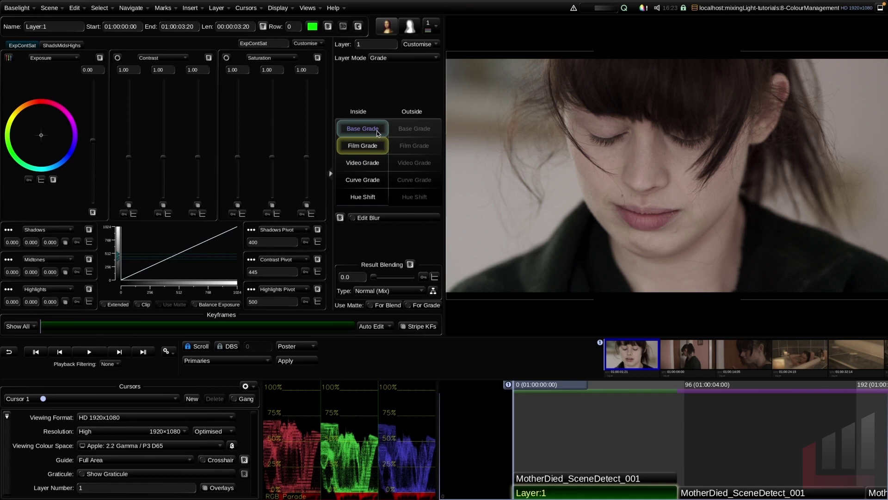
{"action": "left_click", "coordinate": [380, 164]}
{"action": "left_click_drag", "start_coordinate": [201, 136], "coordinate": [202, 125]}
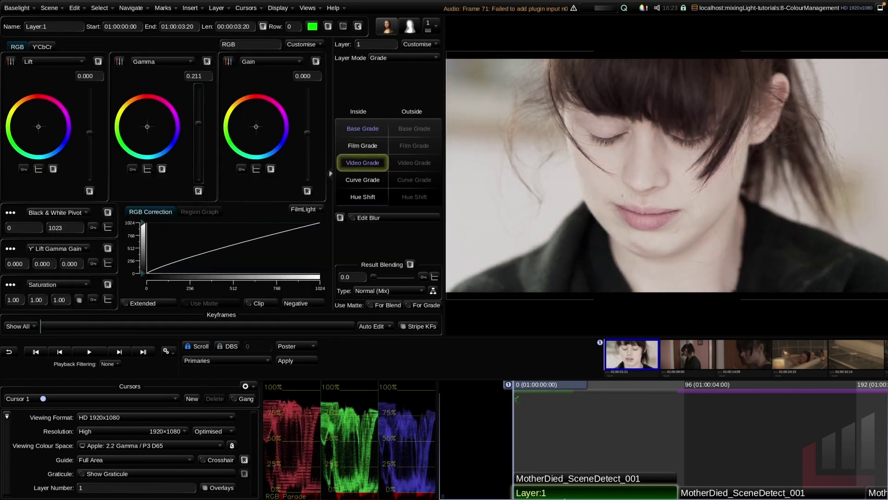
{"action": "mouse_move", "coordinate": [556, 494]}
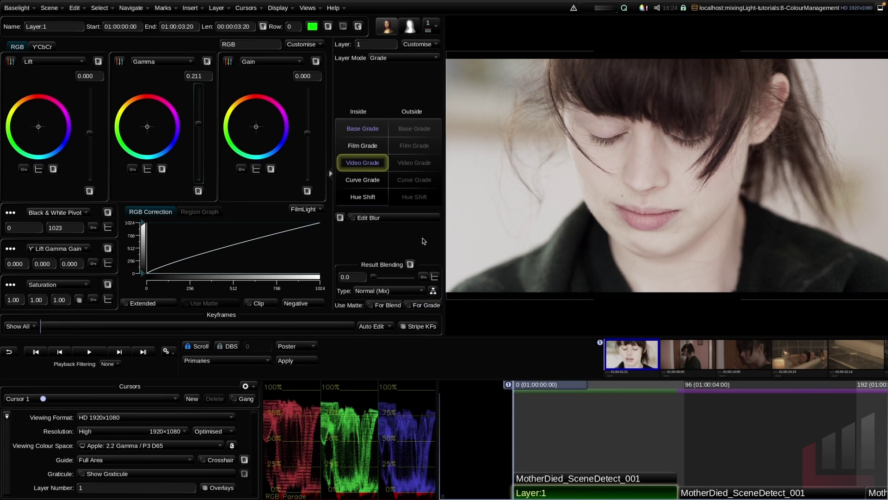
{"action": "key", "text": "ctrl+z"}
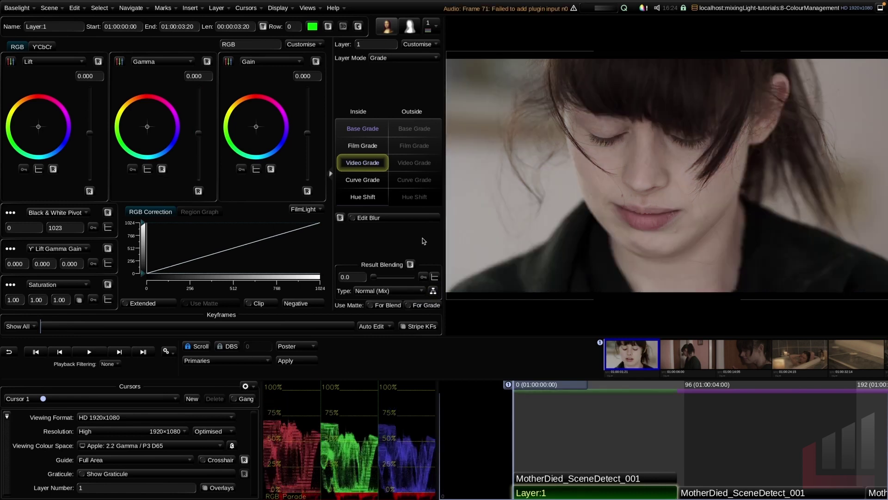
{"action": "left_click", "coordinate": [380, 132]}
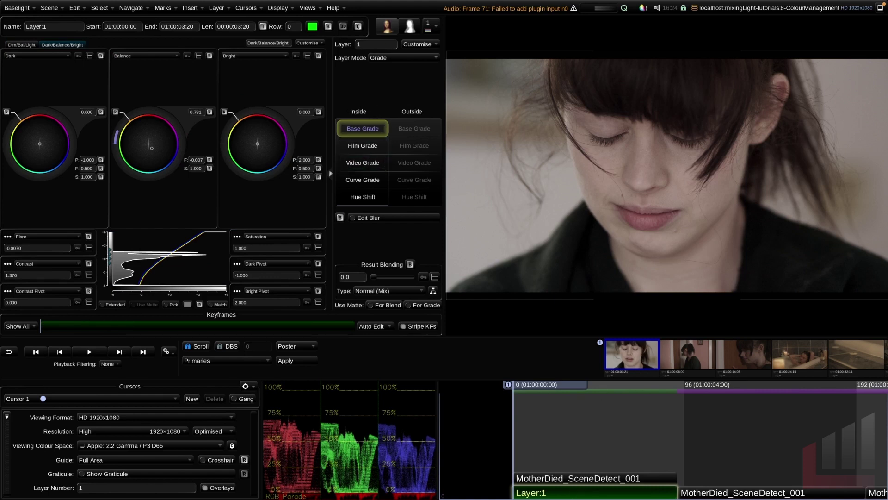
- Add a second grade layer and push its Video Grade Gamma colour balance toward magenta
{"action": "key", "text": "p"}
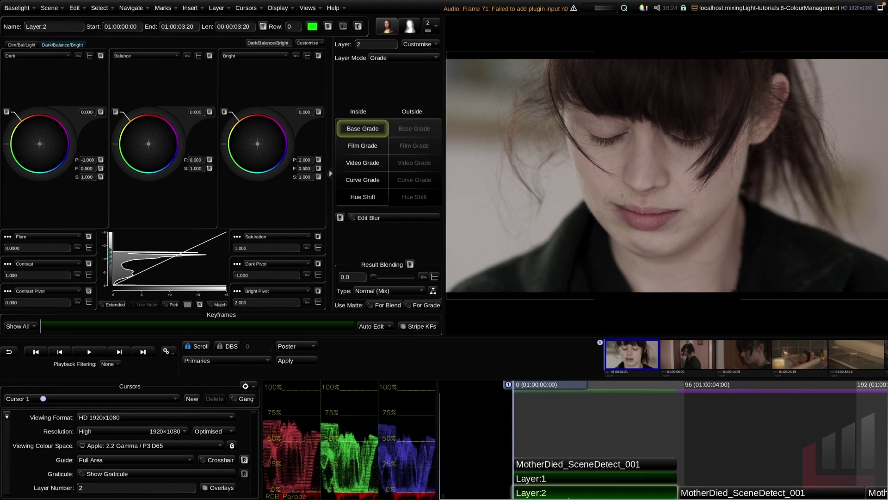
{"action": "left_click", "coordinate": [354, 159]}
{"action": "left_click_drag", "start_coordinate": [199, 135], "coordinate": [199, 129]}
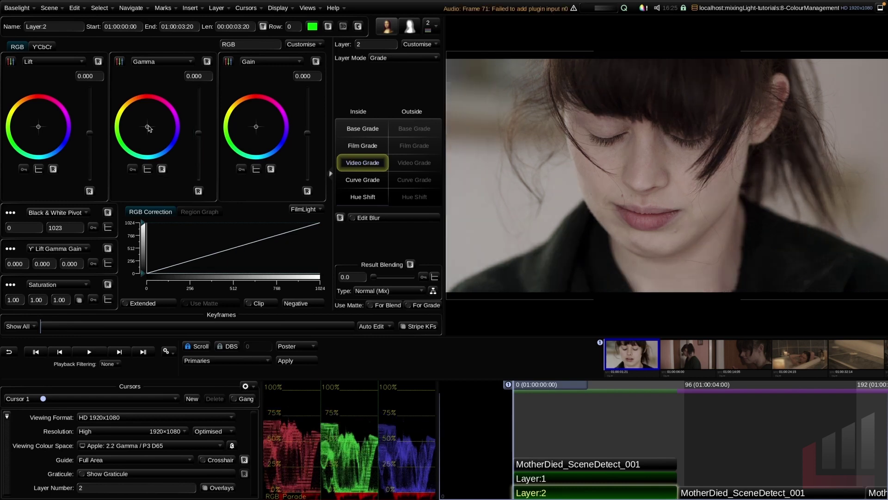
{"action": "left_click_drag", "start_coordinate": [148, 128], "coordinate": [152, 126]}
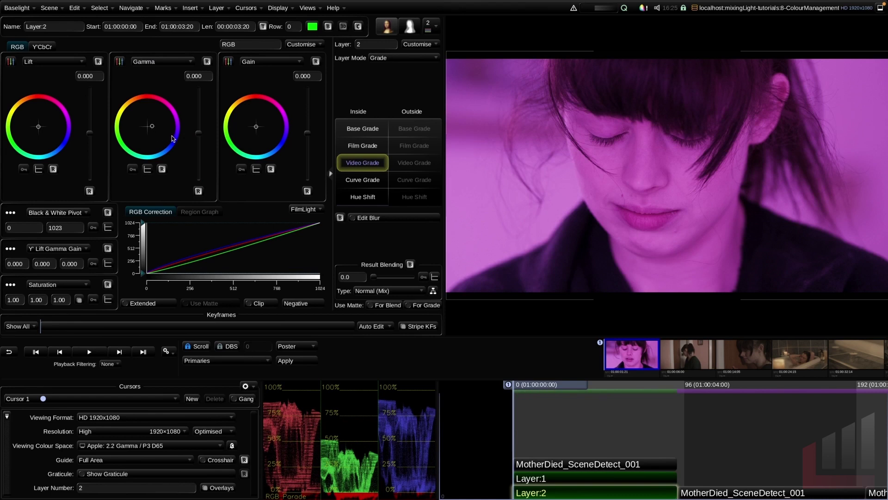
- Add a third grade layer with a shape matte containing a rectangular quickshape over the woman's face
{"action": "key", "text": "p"}
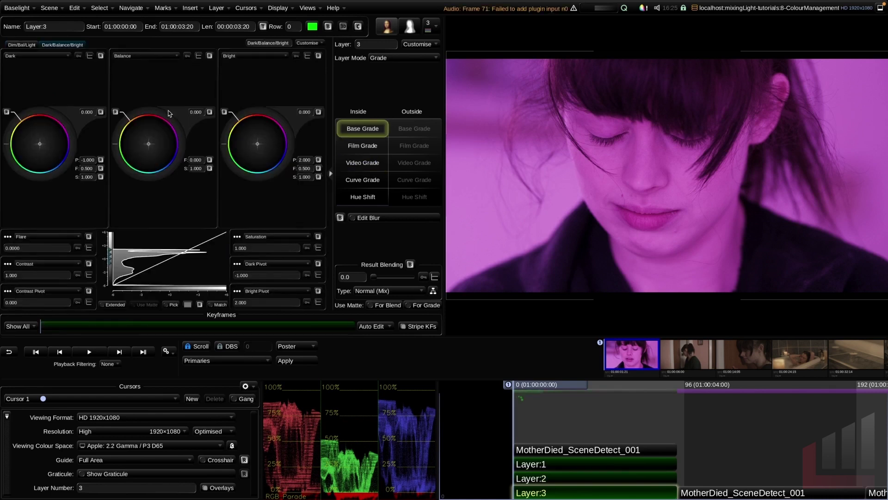
{"action": "key", "text": "s"}
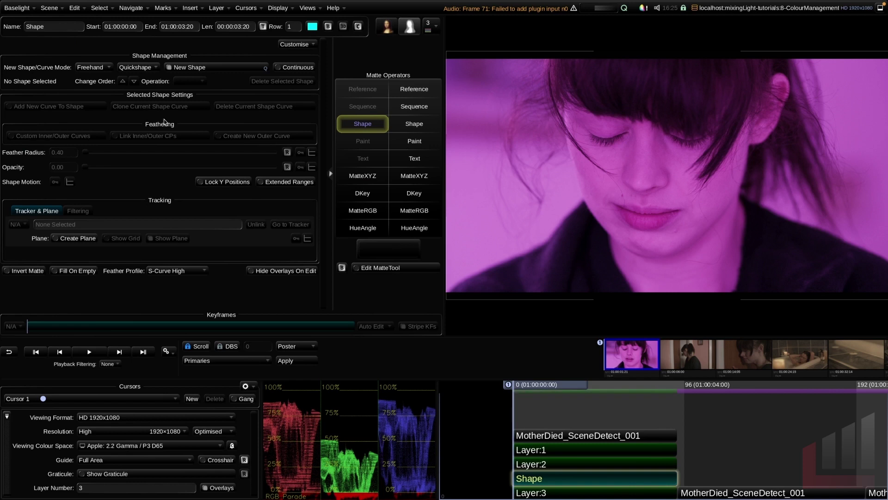
{"action": "left_click", "coordinate": [135, 67]}
{"action": "left_click", "coordinate": [139, 86]}
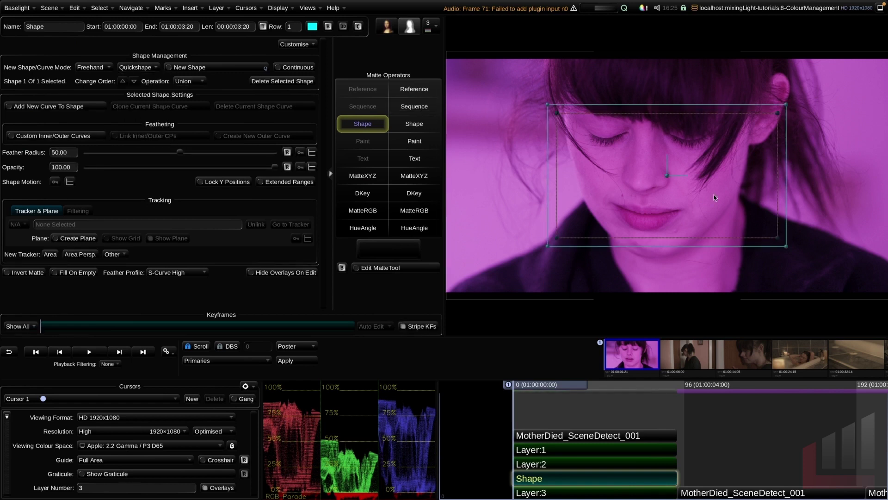
- Push the Gamma colour balance toward yellow-green in Layer 3's inside Video Grade
{"action": "left_click", "coordinate": [563, 492]}
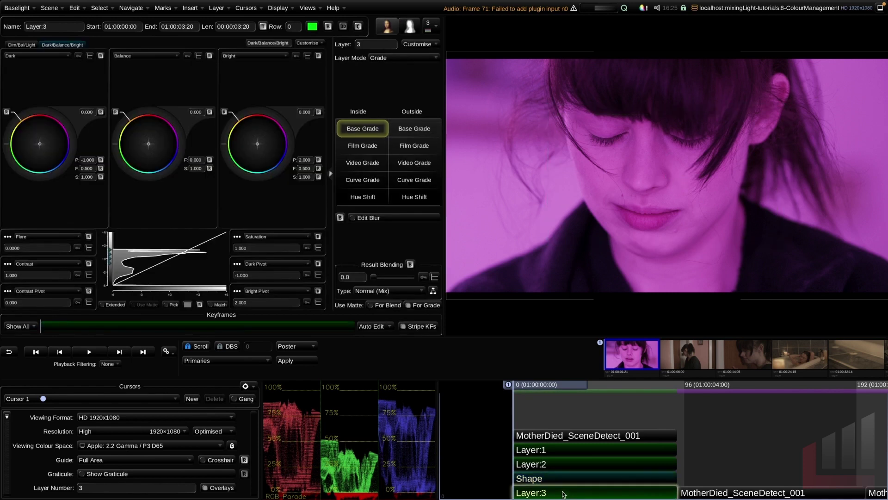
{"action": "left_click", "coordinate": [377, 162]}
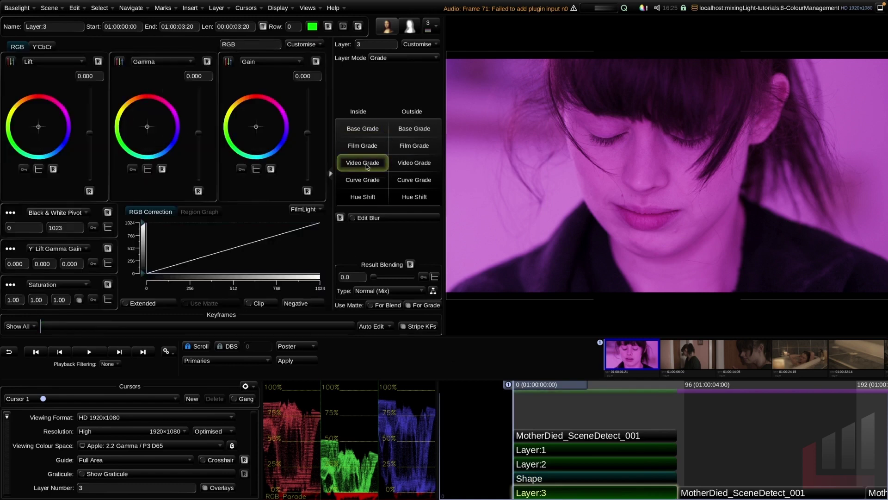
{"action": "left_click_drag", "start_coordinate": [148, 126], "coordinate": [139, 126]}
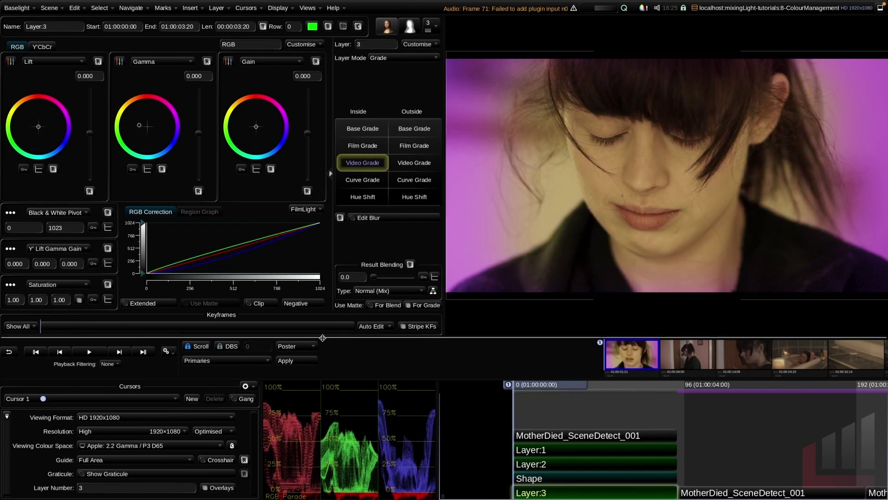
- Set the rectangle shape's Feather Radius to 0.00 and return to Layer 3's grade
{"action": "left_click", "coordinate": [575, 478]}
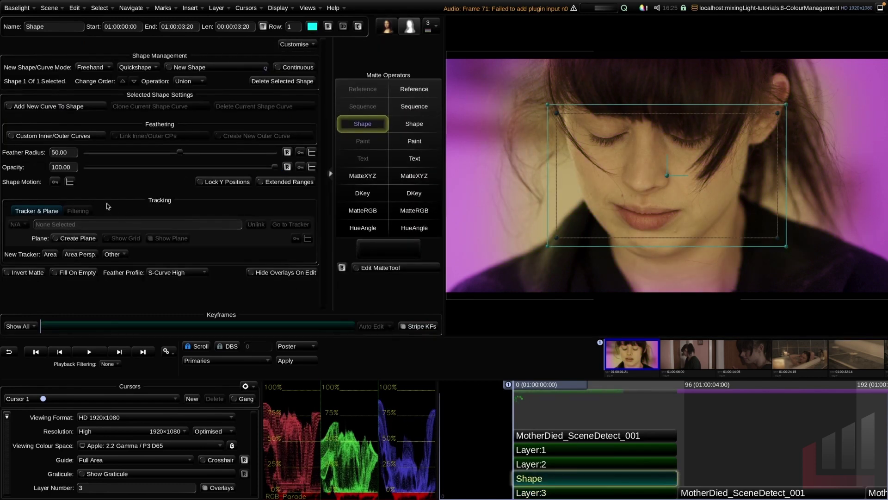
{"action": "left_click_drag", "start_coordinate": [179, 153], "coordinate": [82, 152]}
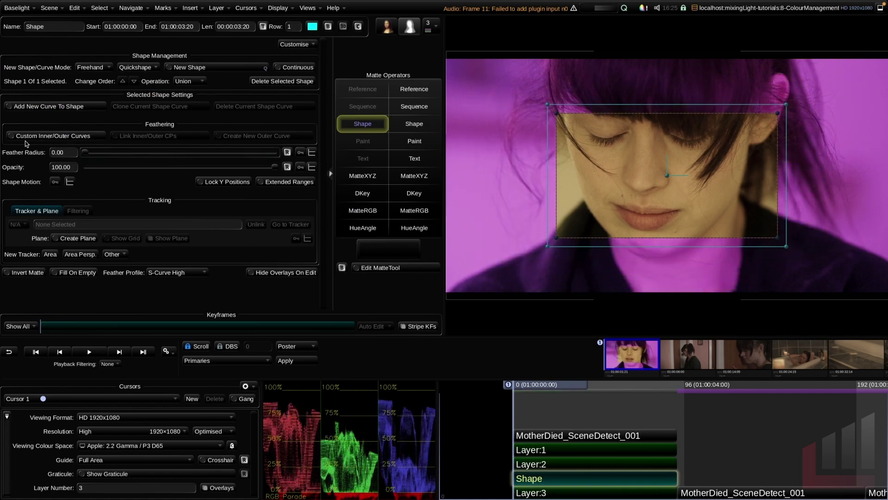
{"action": "left_click", "coordinate": [562, 493]}
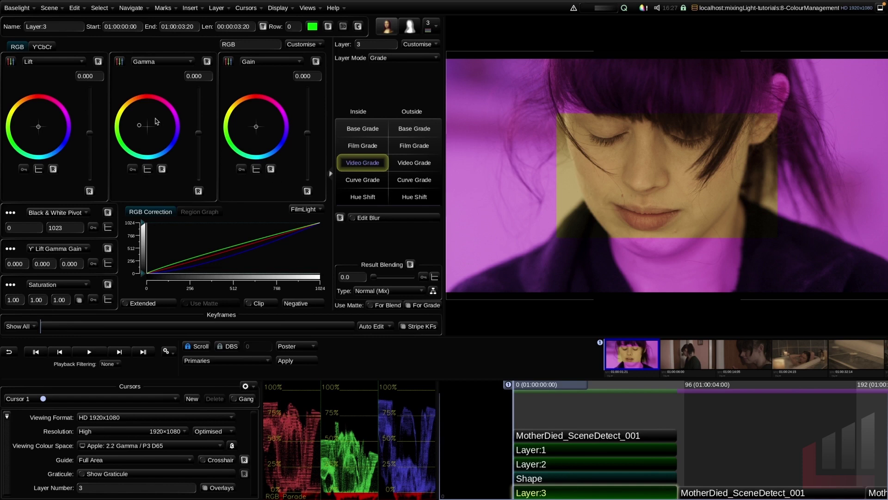
- Examine the layer stack, comparing the controls of the Shape strip and grade Layers 3, 2 and 1
{"action": "left_click", "coordinate": [565, 478]}
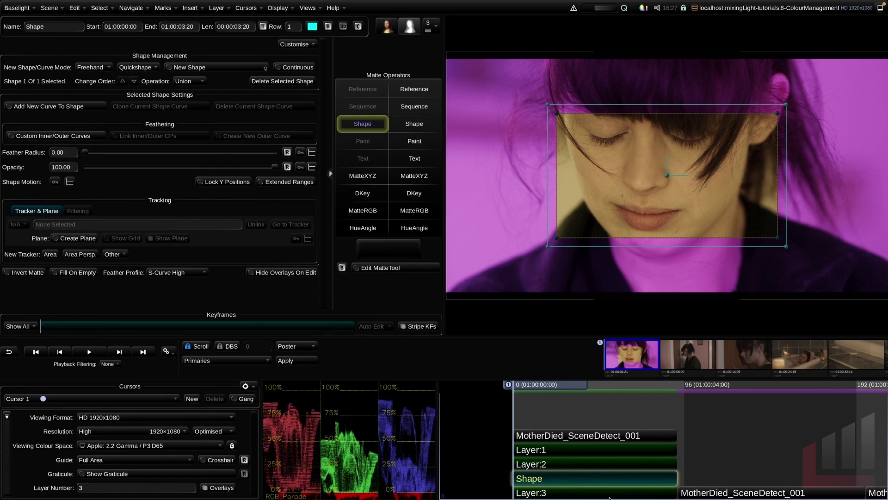
{"action": "left_click", "coordinate": [640, 496]}
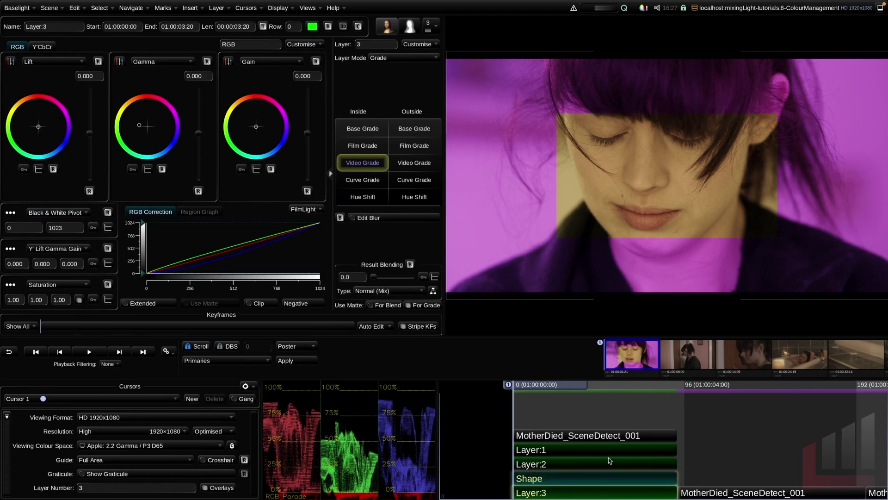
{"action": "left_click_drag", "start_coordinate": [643, 492], "coordinate": [534, 482]}
{"action": "left_click", "coordinate": [549, 463]}
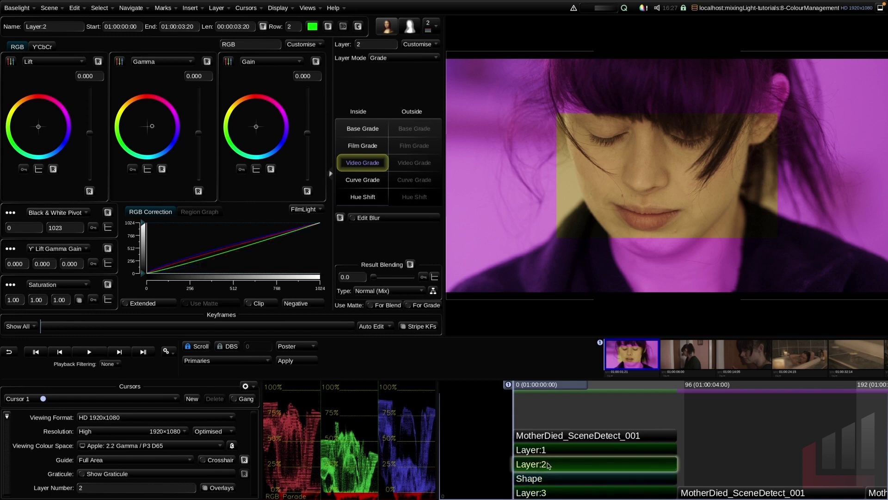
{"action": "left_click", "coordinate": [551, 451]}
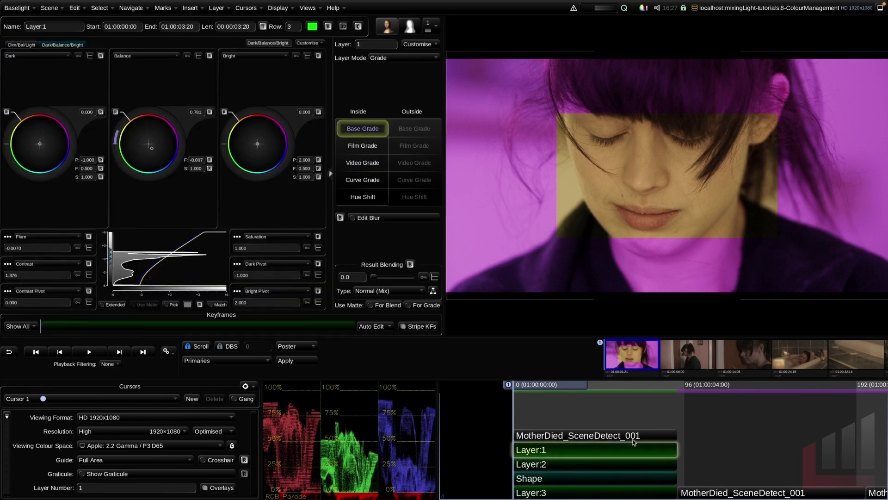
{"action": "left_click", "coordinate": [684, 476]}
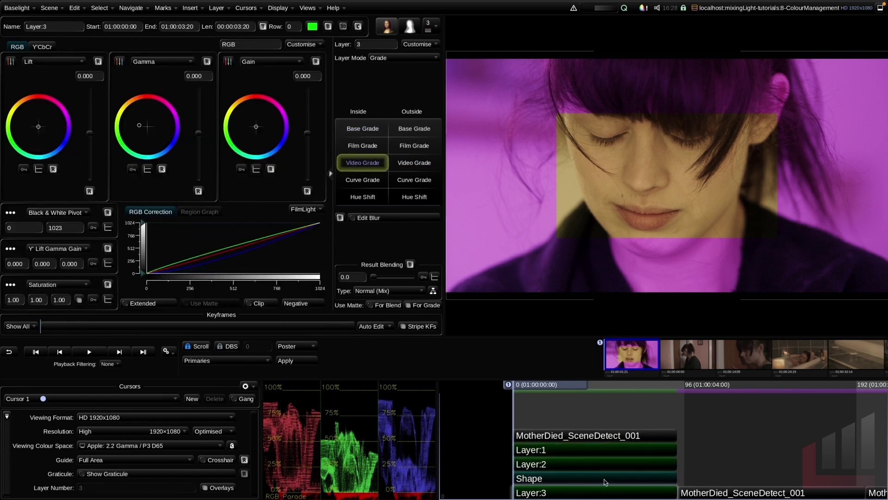
{"action": "left_click", "coordinate": [670, 478]}
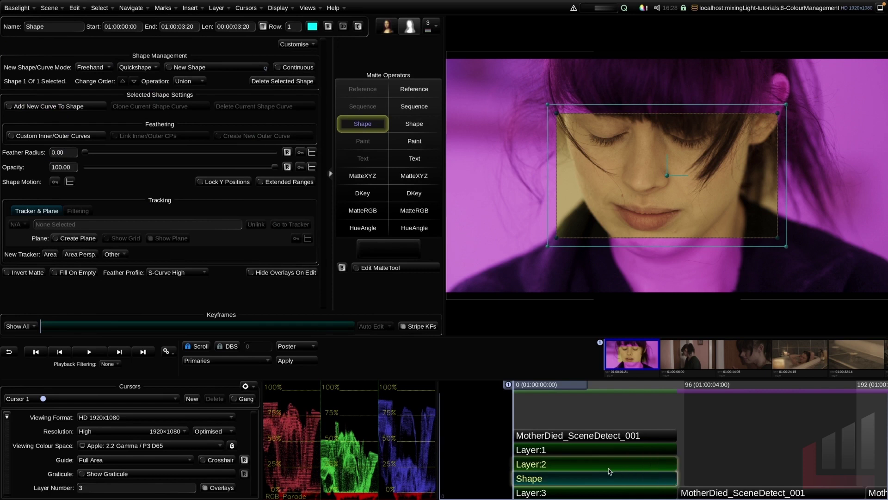
{"action": "left_click", "coordinate": [734, 461]}
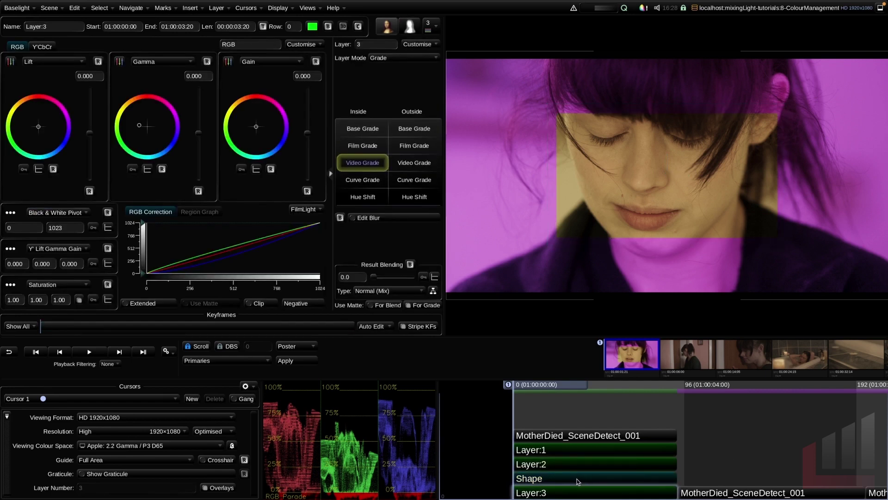
{"action": "left_click", "coordinate": [577, 480]}
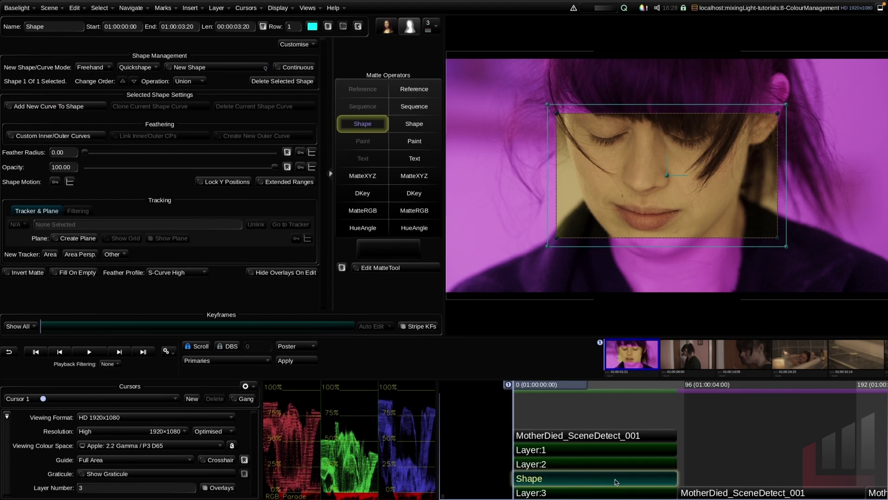
- Bypass and re-enable Layer 3 together with its shape twice to compare the image with and without it
{"action": "left_click", "coordinate": [574, 495]}
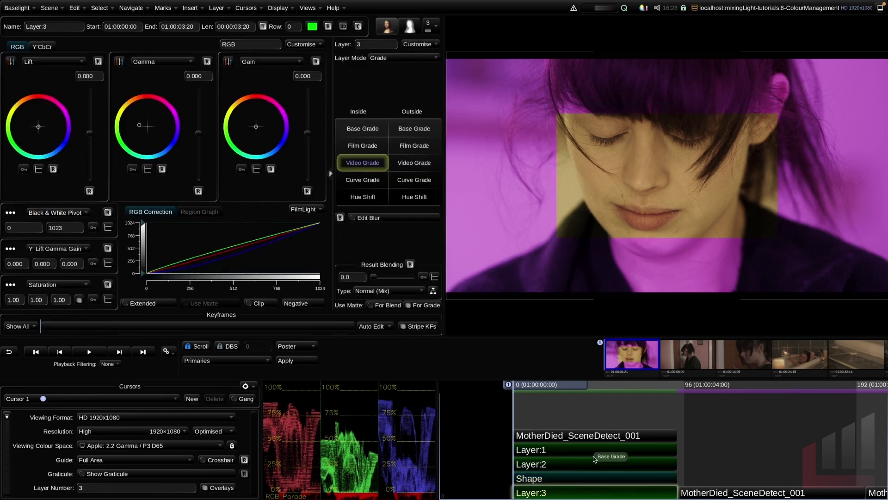
{"action": "key", "text": "b"}
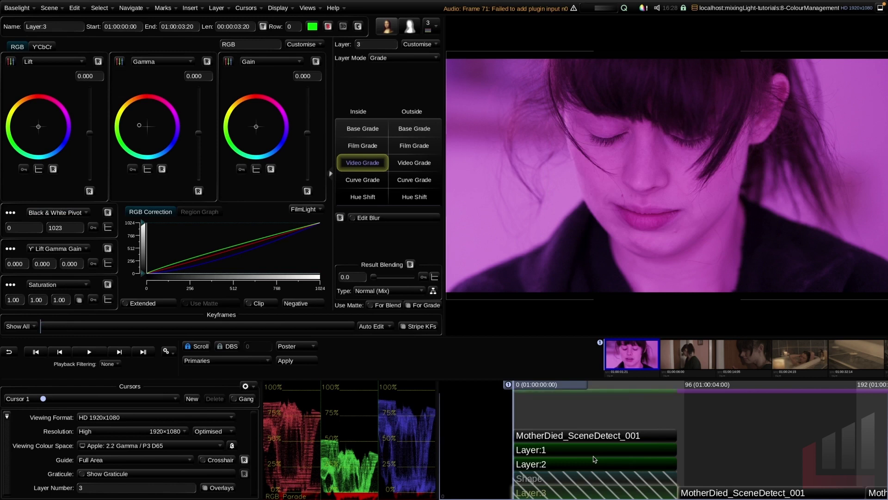
{"action": "key", "text": "ctrl+b"}
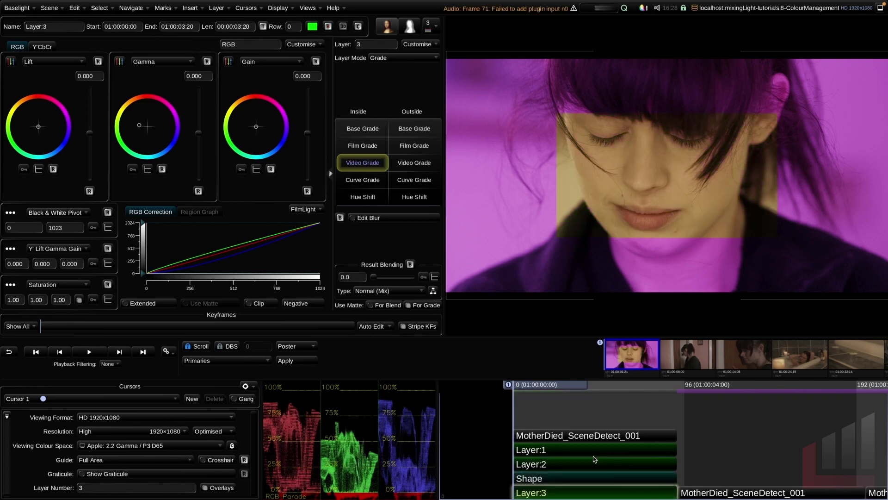
{"action": "key", "text": "ctrl+b"}
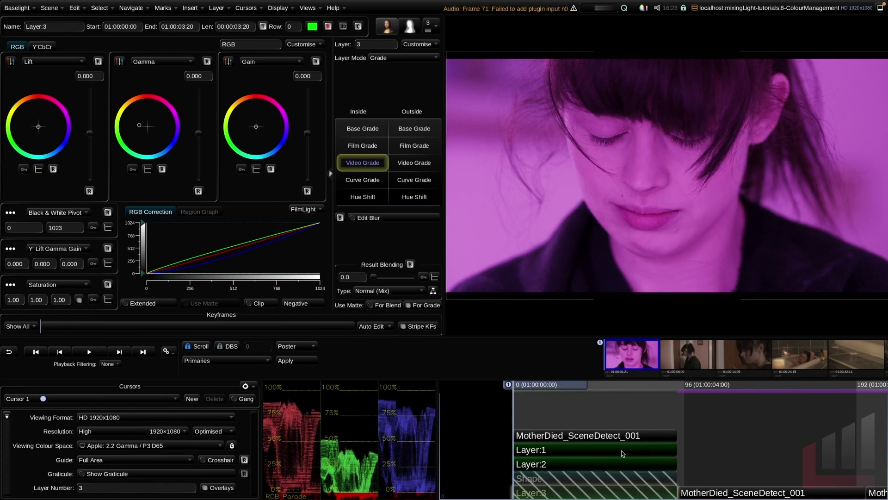
{"action": "key", "text": "ctrl+b"}
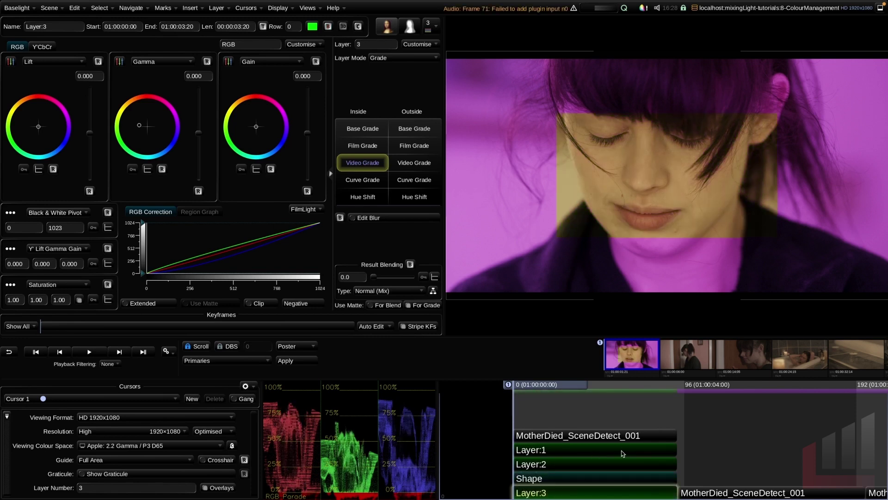
- Add a MatteTool to the Shape matte with a Gaussian blur radius of 69 in X and Y, and return to Layer 3
{"action": "left_click", "coordinate": [588, 481]}
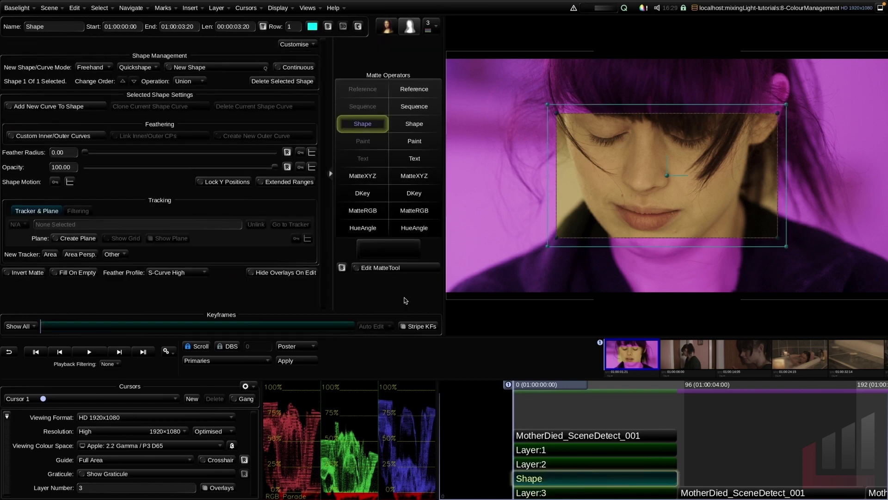
{"action": "left_click", "coordinate": [403, 268]}
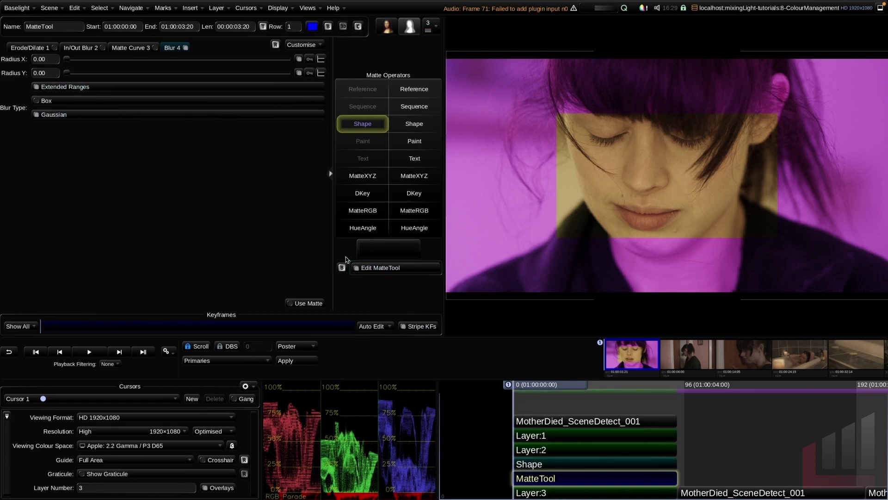
{"action": "left_click_drag", "start_coordinate": [67, 59], "coordinate": [97, 59]}
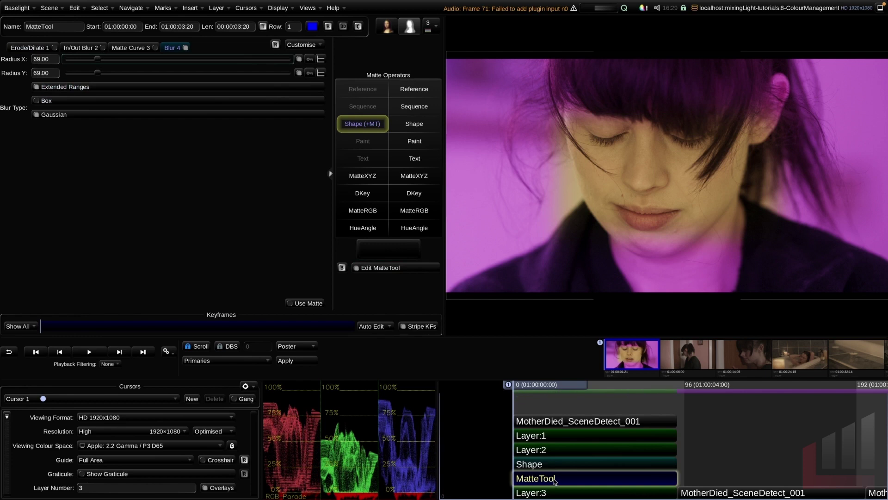
{"action": "left_click", "coordinate": [555, 494]}
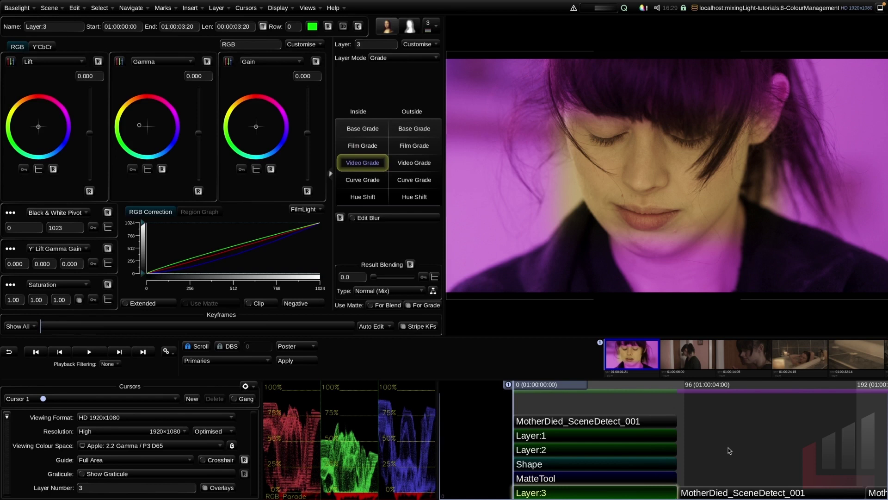
- Bypass and re-enable Layer 3 with its mattes, and view the stack's intermediate results upward from the Shape matte to the source clip
{"action": "key", "text": "b"}
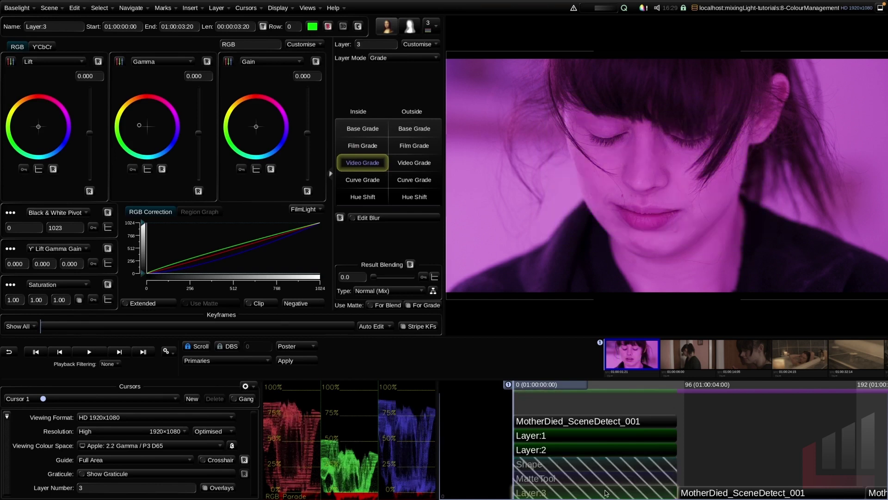
{"action": "key", "text": "b"}
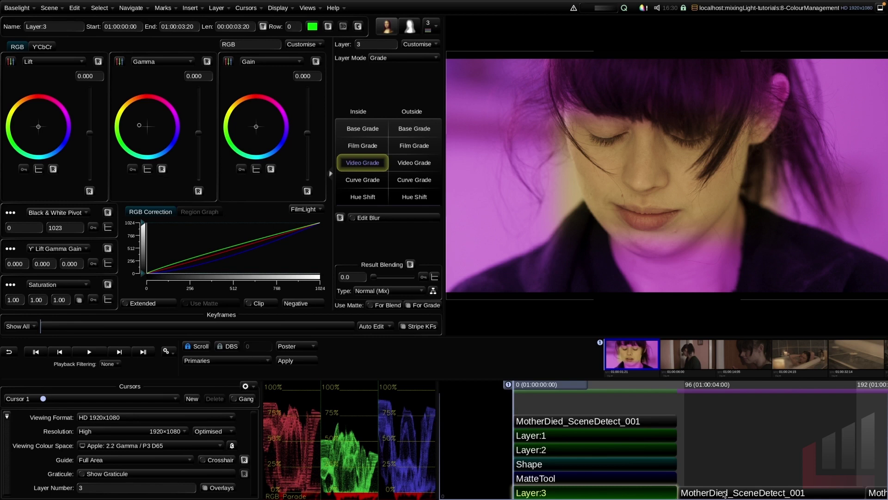
{"action": "key", "text": "Page_Up"}
{"action": "key", "text": "Page_Up"}
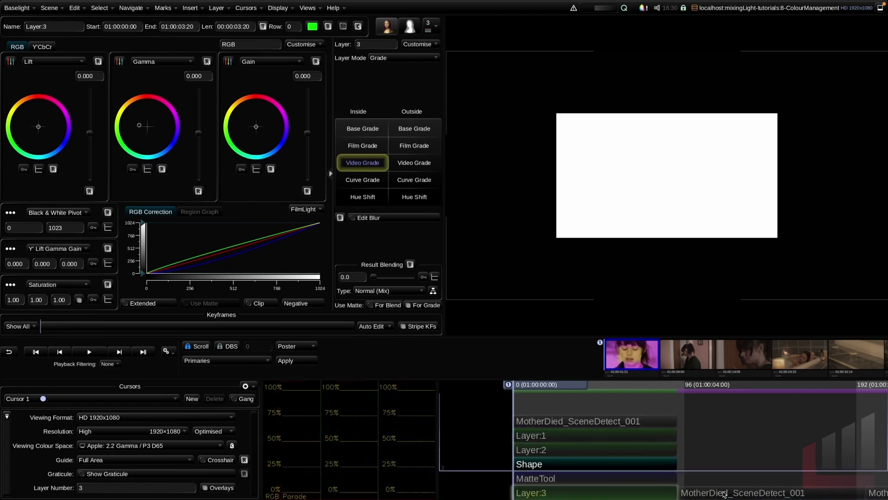
{"action": "key", "text": "m"}
{"action": "key", "text": "Page_Up"}
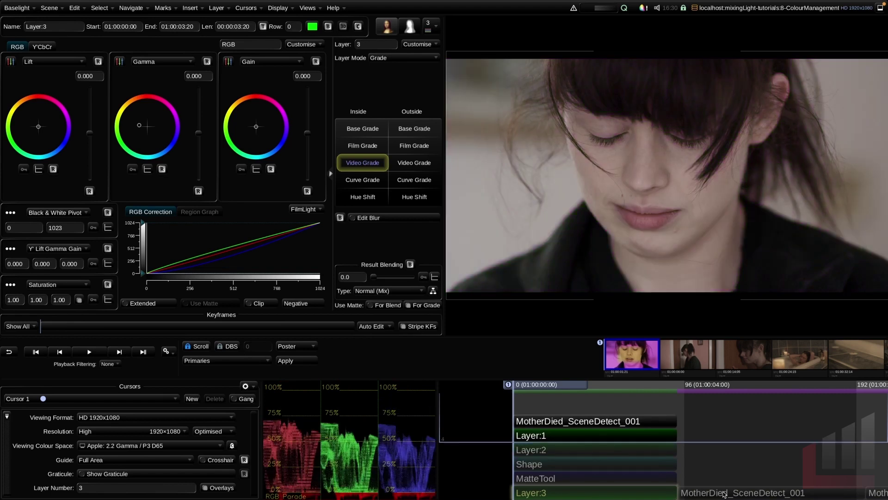
{"action": "key", "text": "Up"}
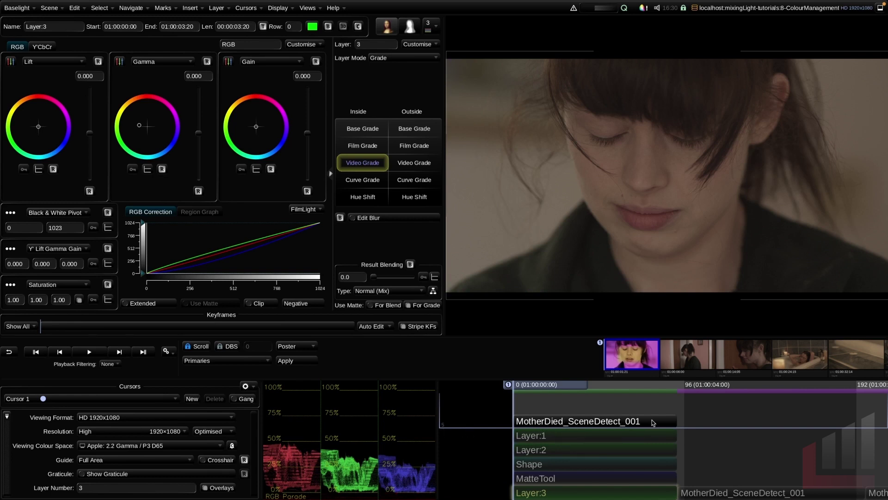
- View the image at each stage down the stack, from the ungraded clip through Layers 1 and 2 to the full Layer 3 result
{"action": "key", "text": "Down"}
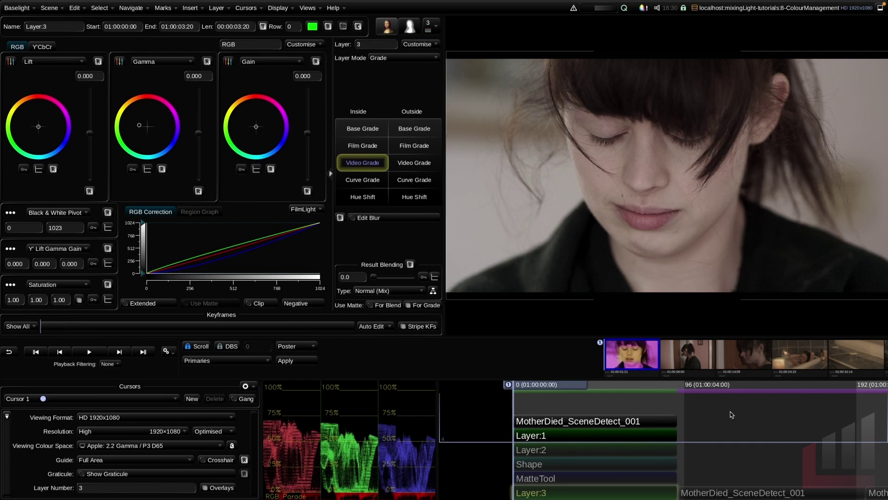
{"action": "key", "text": "Down"}
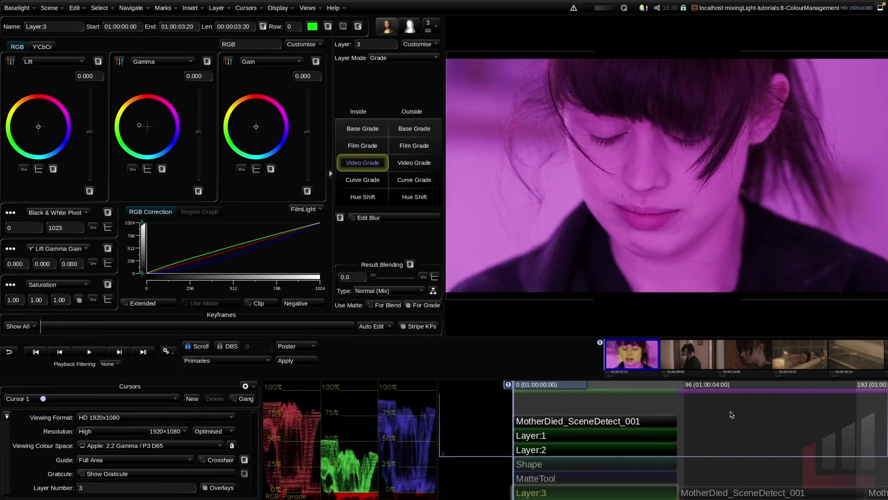
{"action": "key", "text": "Down"}
{"action": "key", "text": "Down"}
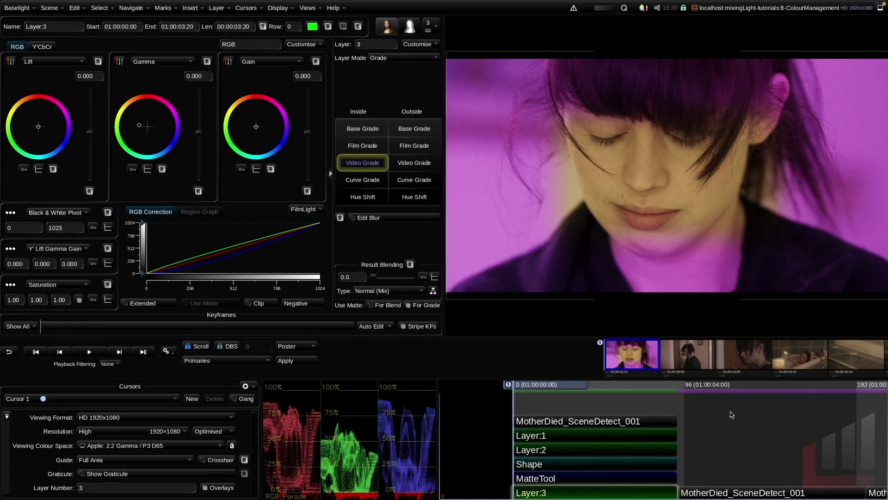
- Step the viewed stage up from Layer 3 to the source clip and back down to the complete grade
{"action": "key", "text": "Up"}
{"action": "key", "text": "Up"}
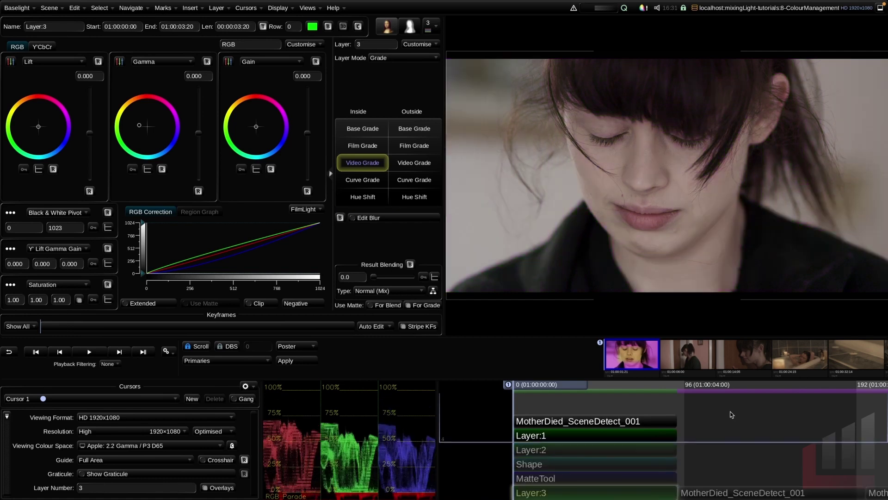
{"action": "key", "text": "Up"}
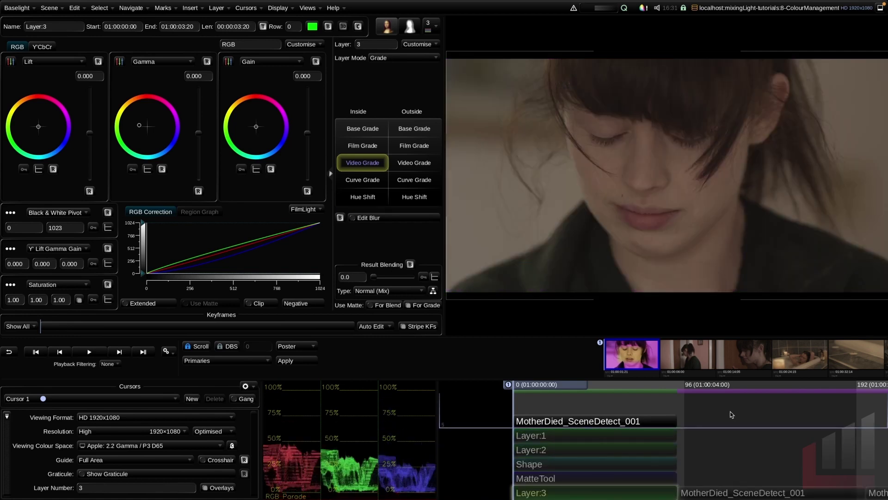
{"action": "key", "text": "Down"}
{"action": "key", "text": "Down"}
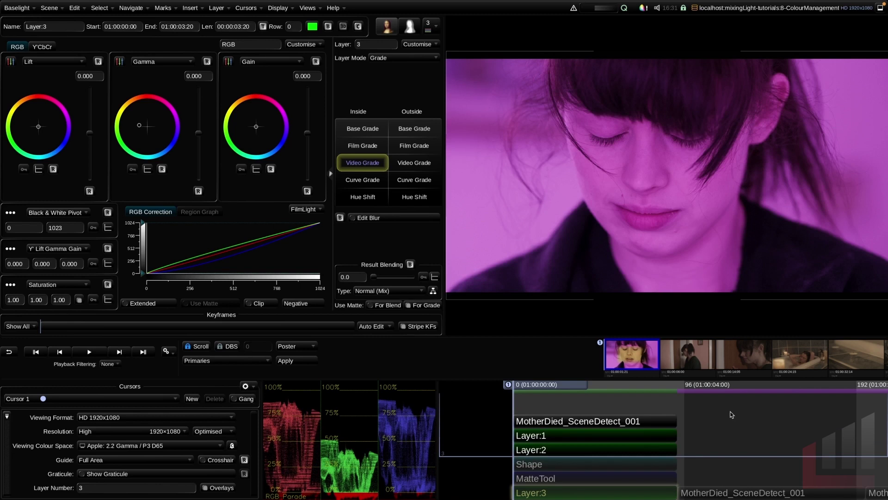
{"action": "key", "text": "Down"}
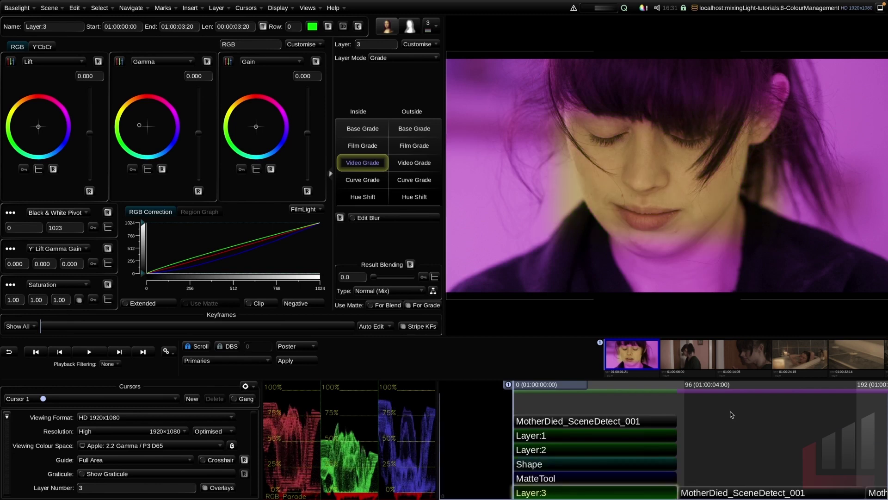
- Compare the full Layer 3 result with the Shape matte and the Layer 2 result, finishing on the complete stack
{"action": "key", "text": "Up"}
{"action": "key", "text": "Down"}
{"action": "key", "text": "Up"}
{"action": "key", "text": "Down"}
{"action": "key", "text": "Up"}
{"action": "key", "text": "Up"}
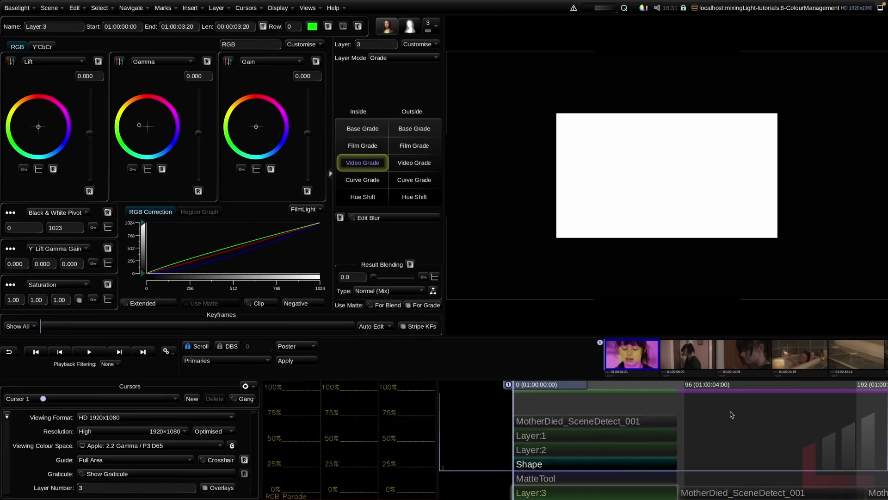
{"action": "key", "text": "Up"}
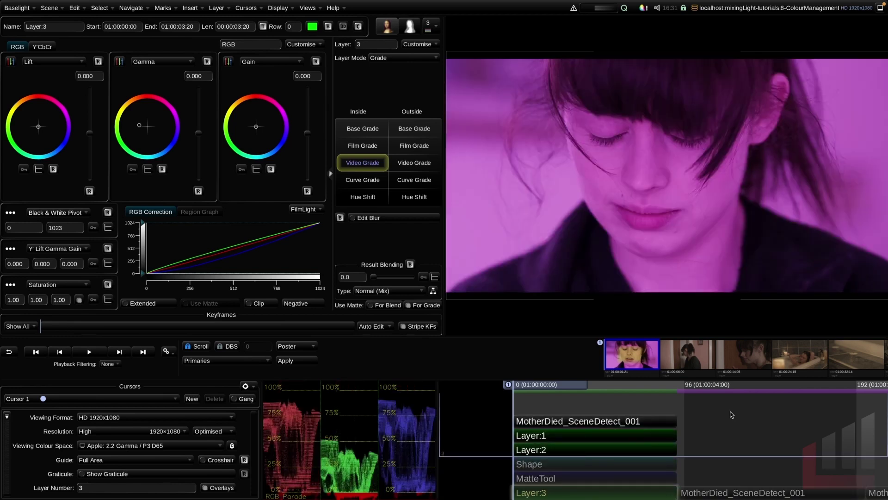
{"action": "key", "text": "Down"}
{"action": "key", "text": "Up"}
{"action": "key", "text": "Down"}
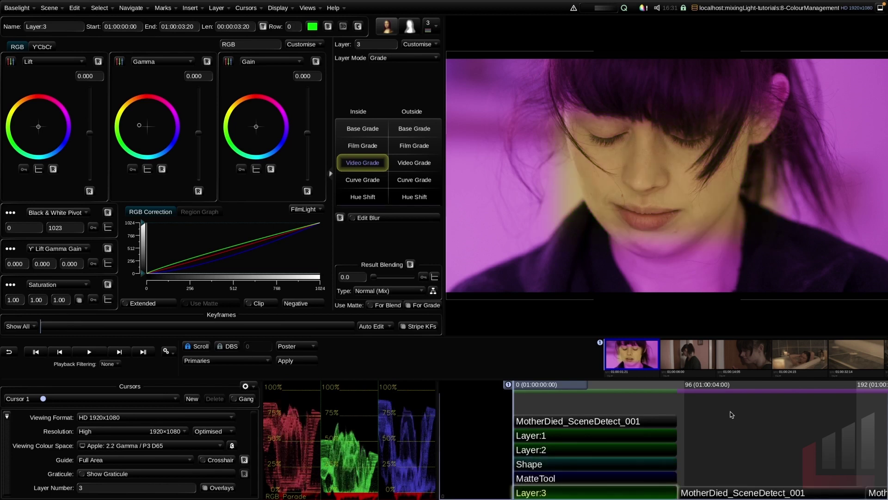